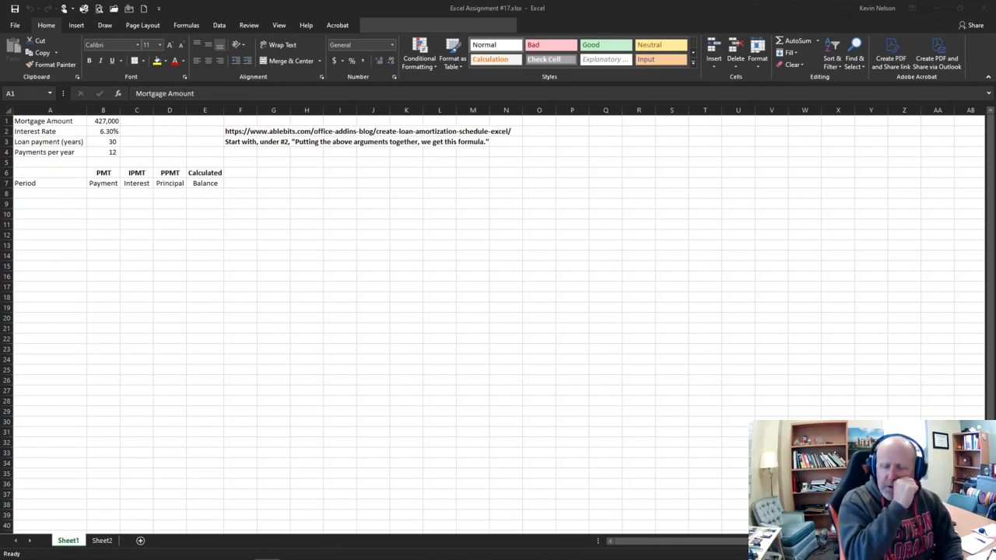
Step: Examine the empty schedule row under the Period, Payment, Interest, Principal and Balance headings
{"action": "left_click", "coordinate": [110, 196]}
{"action": "left_click", "coordinate": [67, 196]}
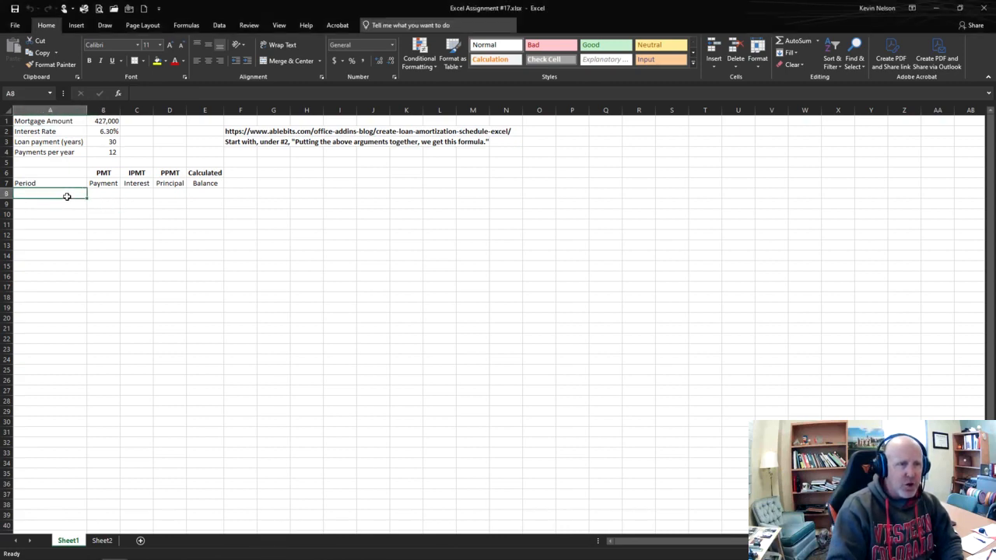
{"action": "mouse_move", "coordinate": [67, 196]}
{"action": "left_mouse_down"}
{"action": "mouse_move", "coordinate": [54, 351]}
{"action": "mouse_move", "coordinate": [60, 192]}
{"action": "left_mouse_up"}
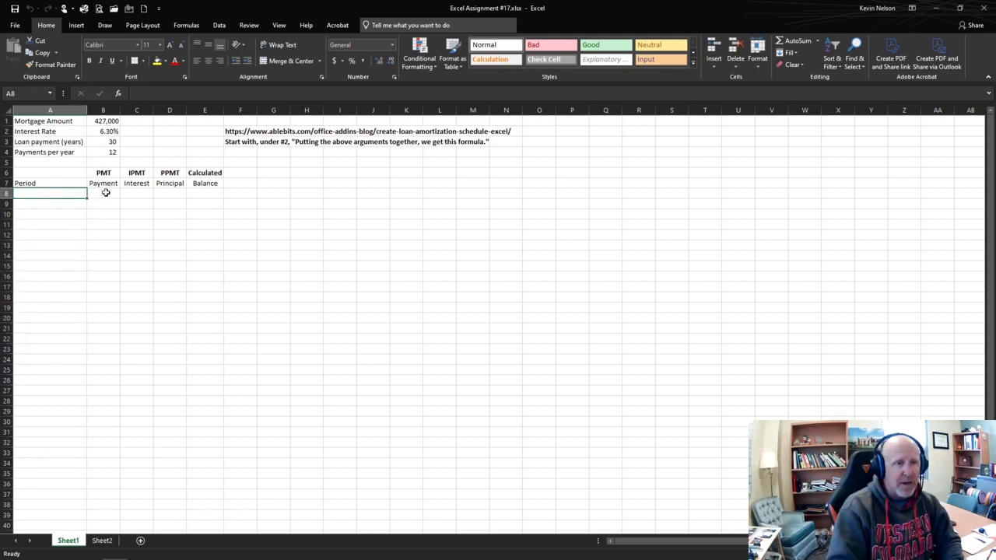
{"action": "left_click", "coordinate": [106, 193]}
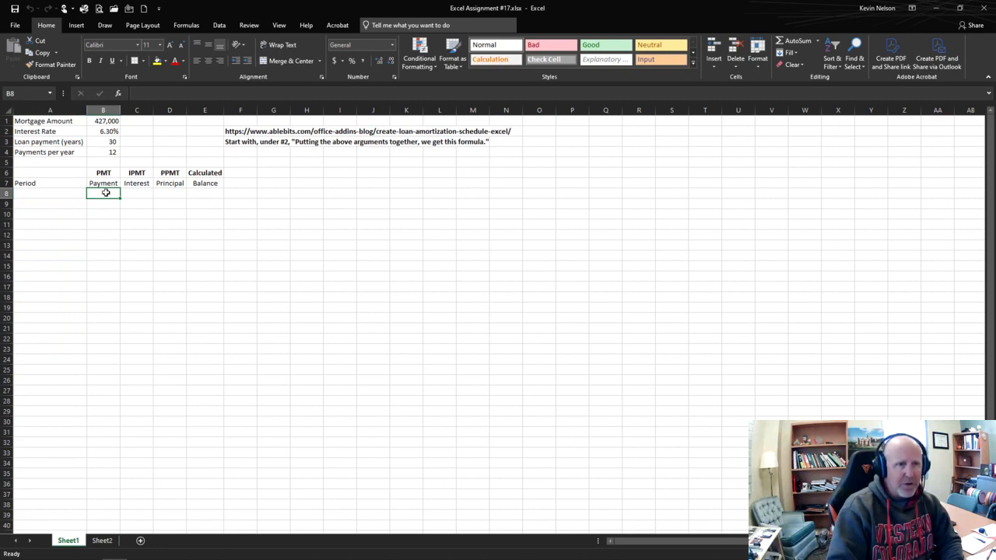
{"action": "left_click", "coordinate": [138, 194]}
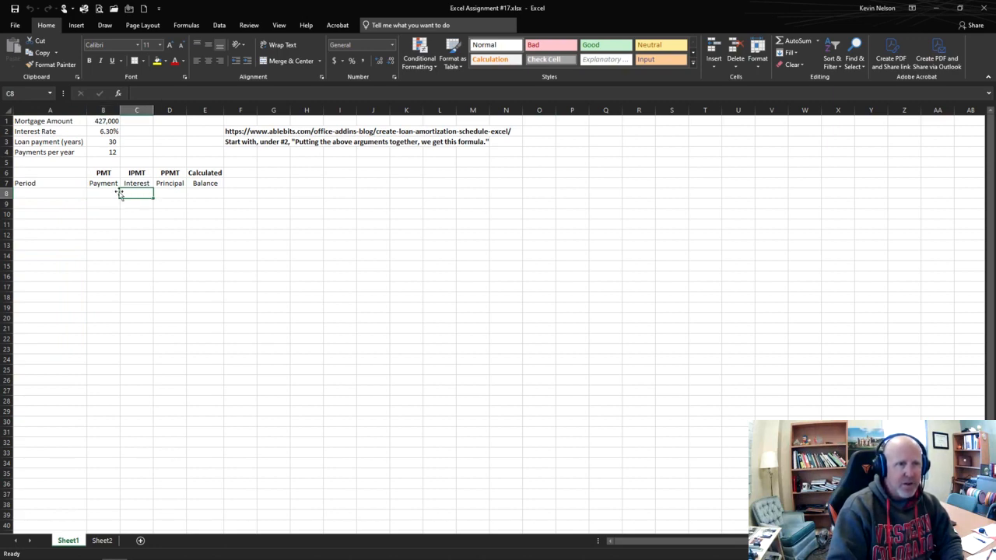
{"action": "left_click", "coordinate": [107, 193]}
{"action": "left_click", "coordinate": [166, 194]}
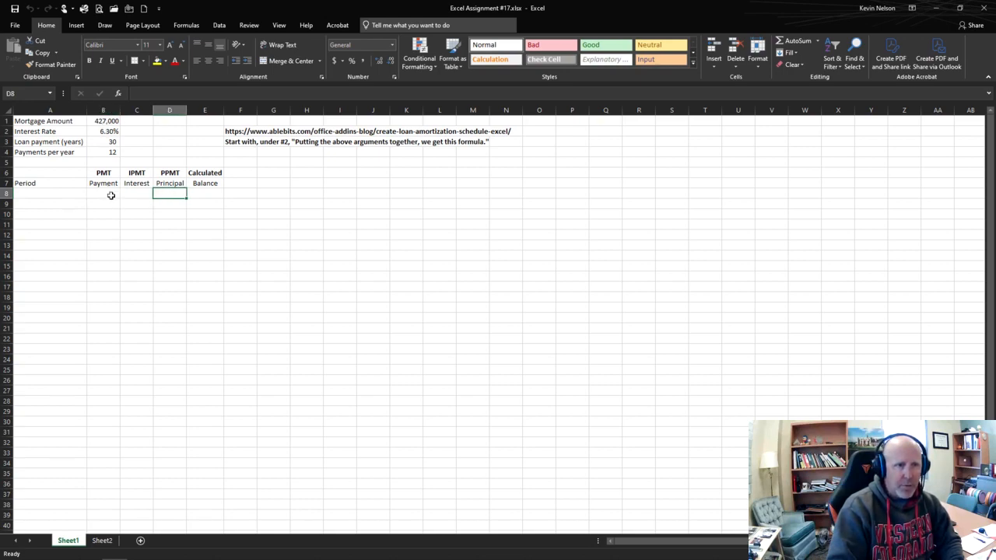
{"action": "left_click", "coordinate": [213, 196]}
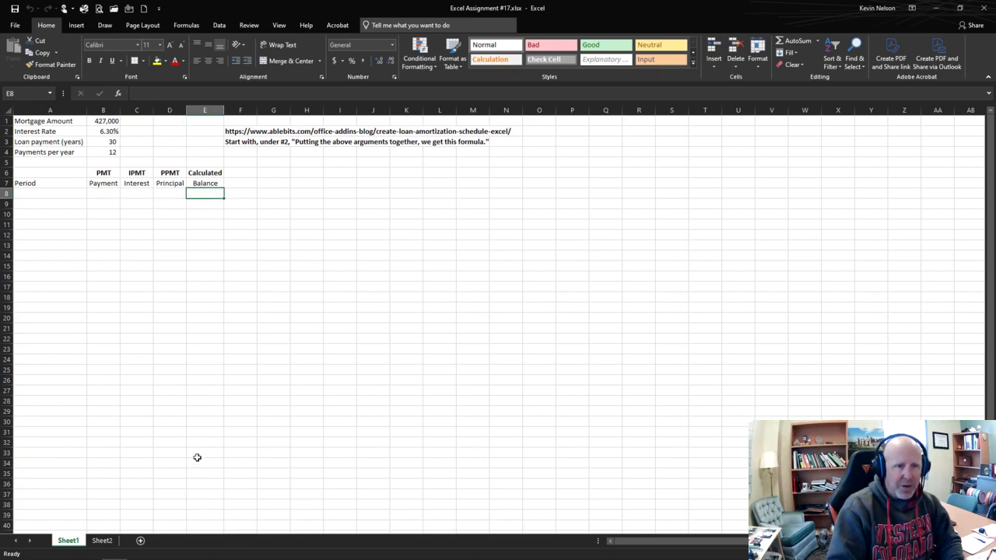
{"action": "left_click", "coordinate": [107, 194]}
{"action": "left_click", "coordinate": [60, 193]}
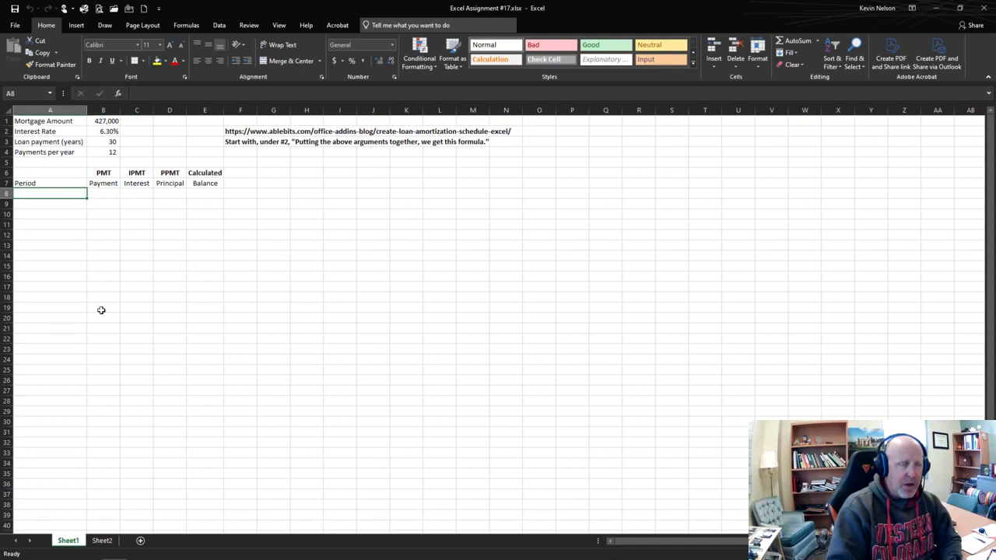
Step: Review the loan terms in A1:B4, especially the loan length in years and the payments per year
{"action": "left_click", "coordinate": [112, 153]}
{"action": "left_click", "coordinate": [112, 143]}
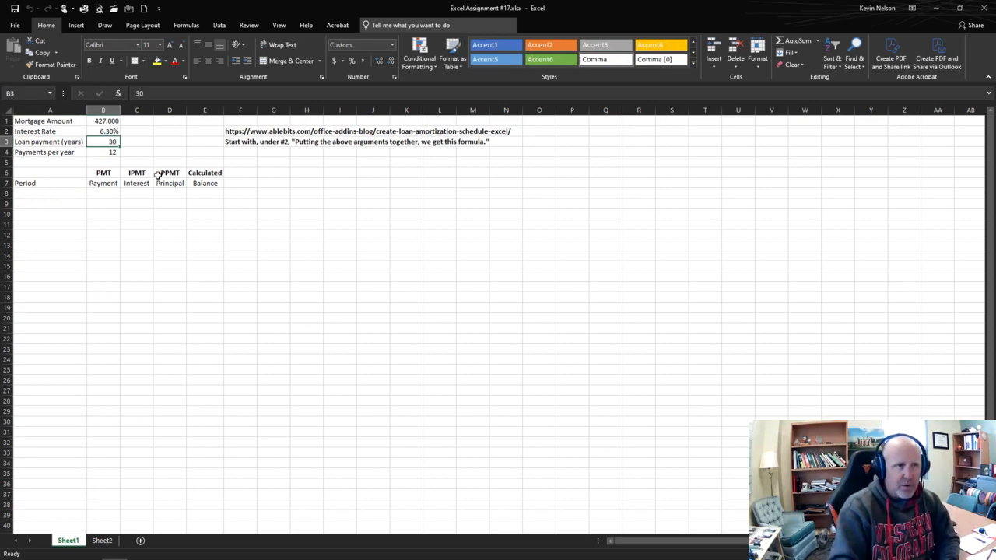
{"action": "left_click", "coordinate": [62, 142]}
{"action": "left_click", "coordinate": [64, 124]}
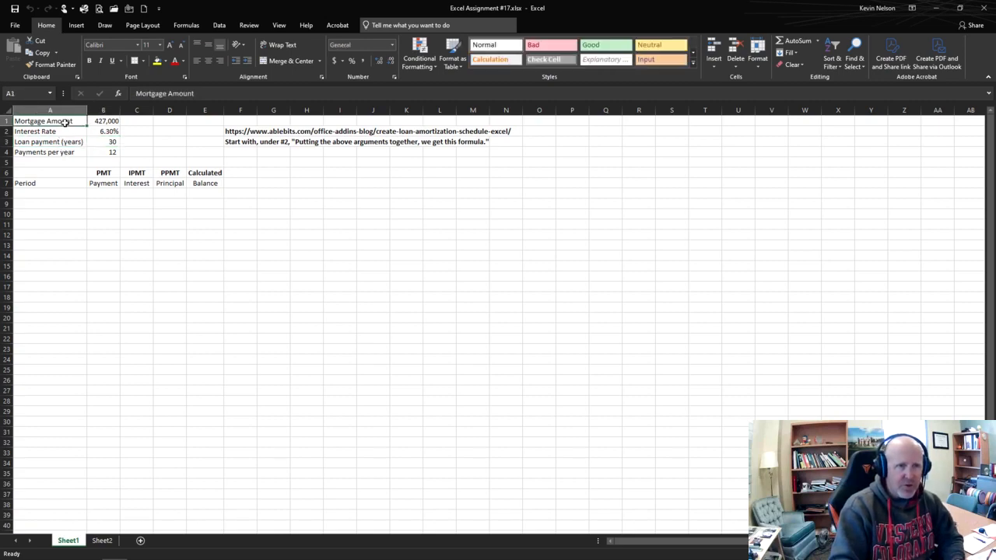
{"action": "left_click", "coordinate": [54, 150]}
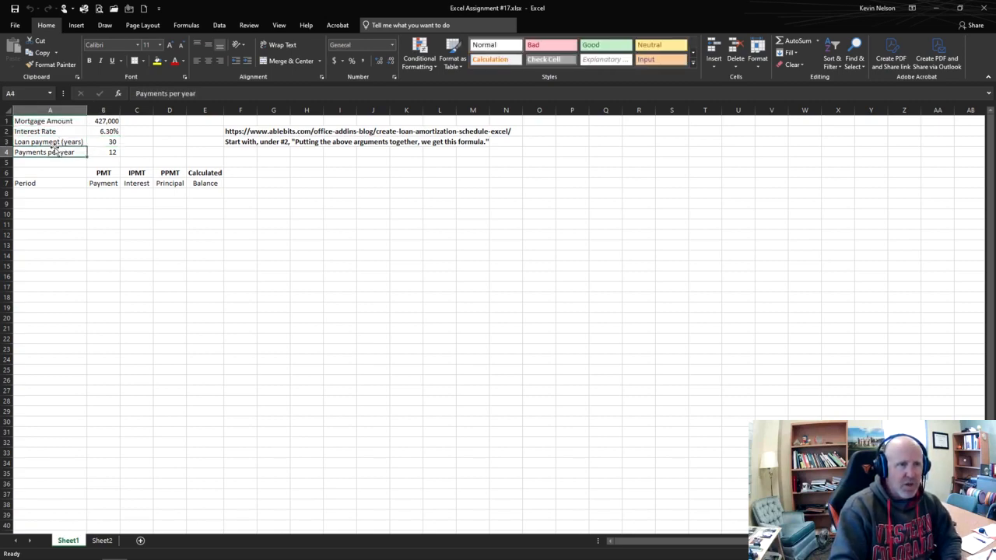
{"action": "left_click", "coordinate": [57, 141]}
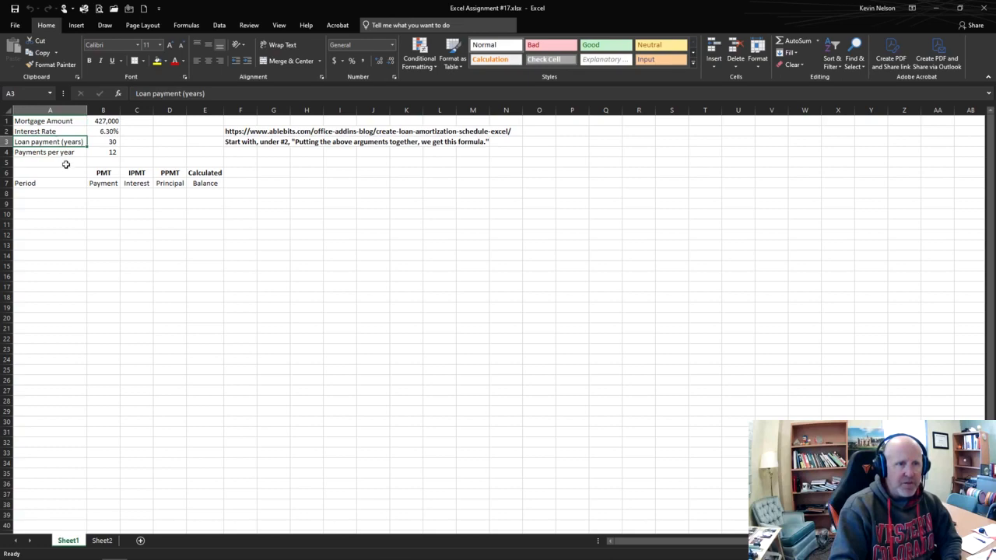
{"action": "left_click", "coordinate": [111, 140]}
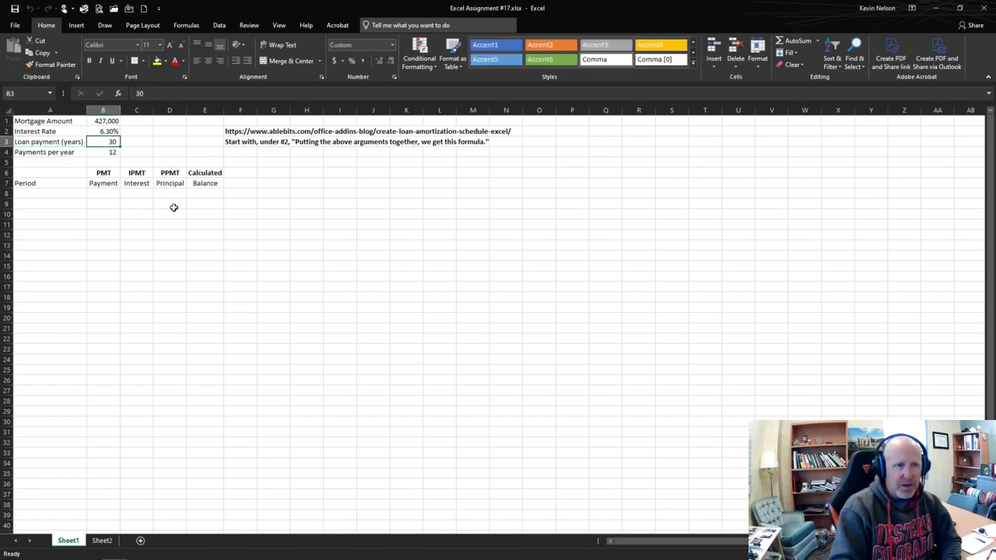
{"action": "left_click", "coordinate": [53, 151]}
{"action": "left_click", "coordinate": [102, 152]}
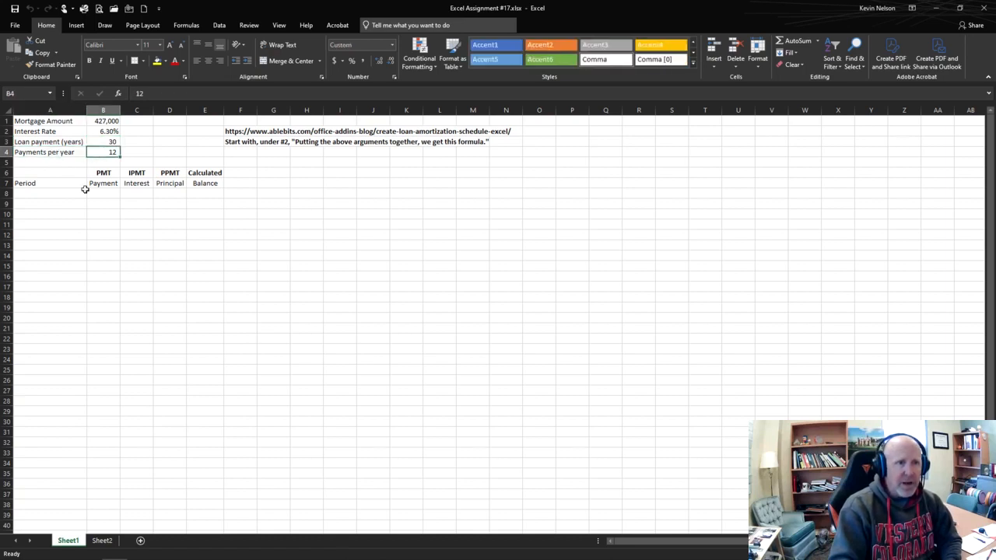
{"action": "left_click", "coordinate": [45, 194]}
{"action": "left_click", "coordinate": [99, 151]}
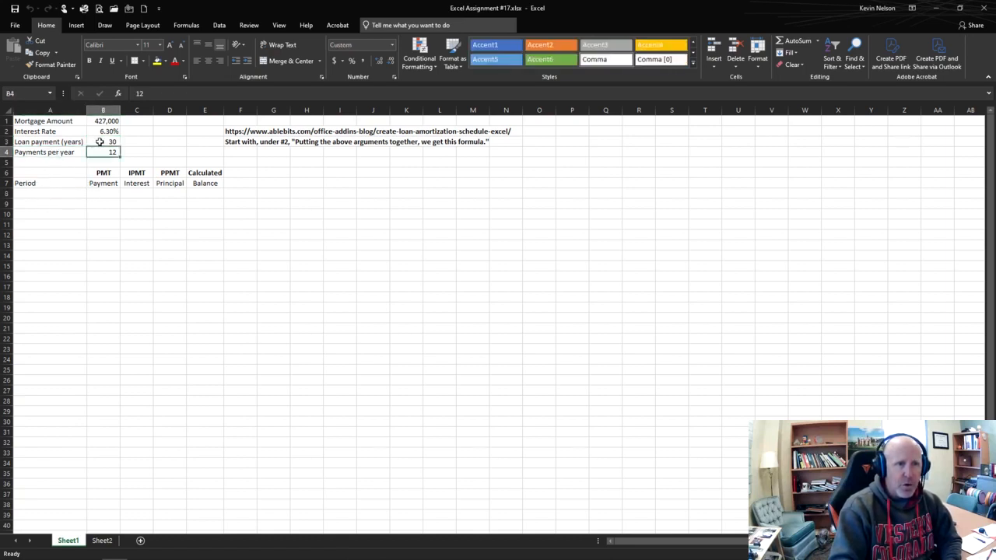
{"action": "left_click", "coordinate": [101, 142]}
Step: Enter the first two period numbers, 1 in A8 and 2 in A9
{"action": "left_click", "coordinate": [67, 192]}
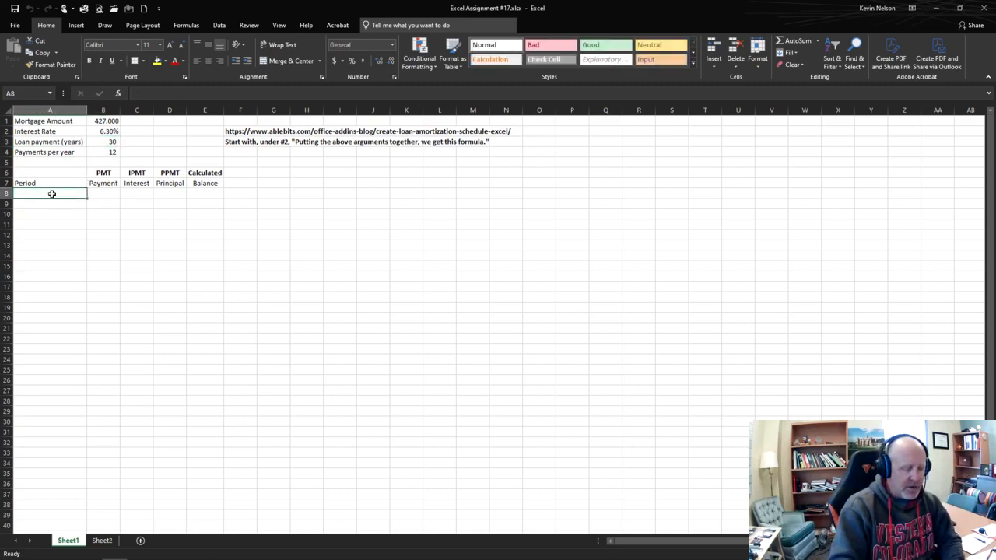
{"action": "type", "text": "1"}
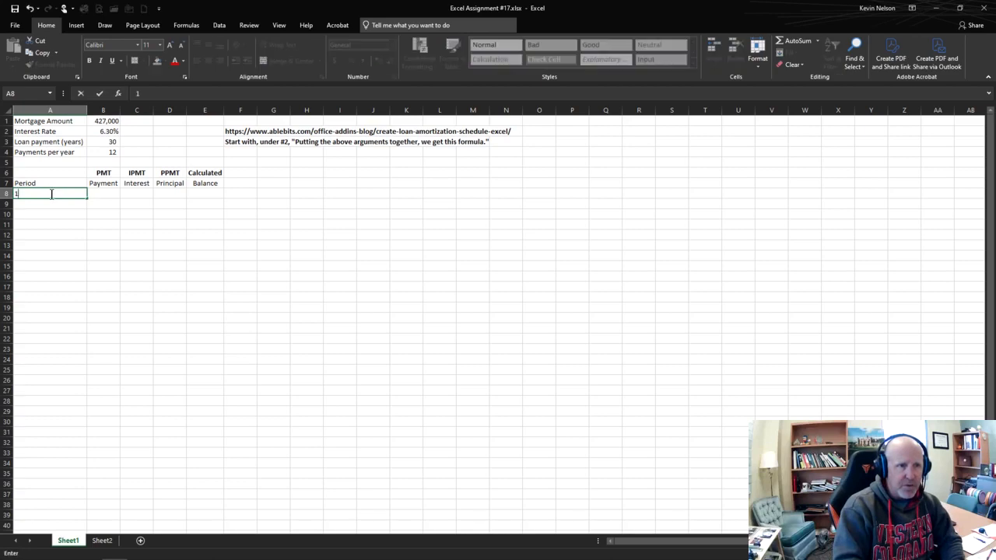
{"action": "key", "text": "Return"}
{"action": "type", "text": "2"}
{"action": "key", "text": "Return"}
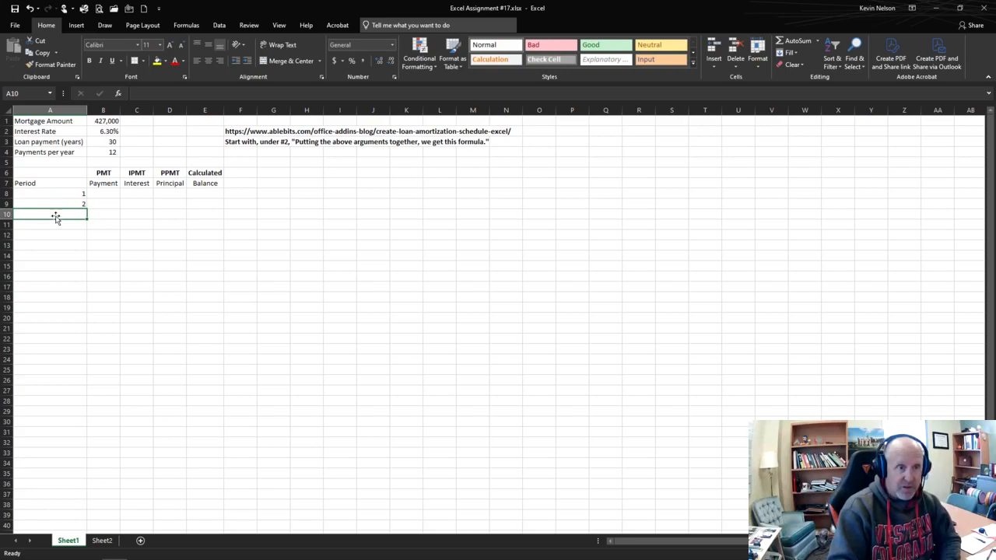
Step: Extend the period series from A8:A9 down to period 360 in A367
{"action": "left_click", "coordinate": [59, 192]}
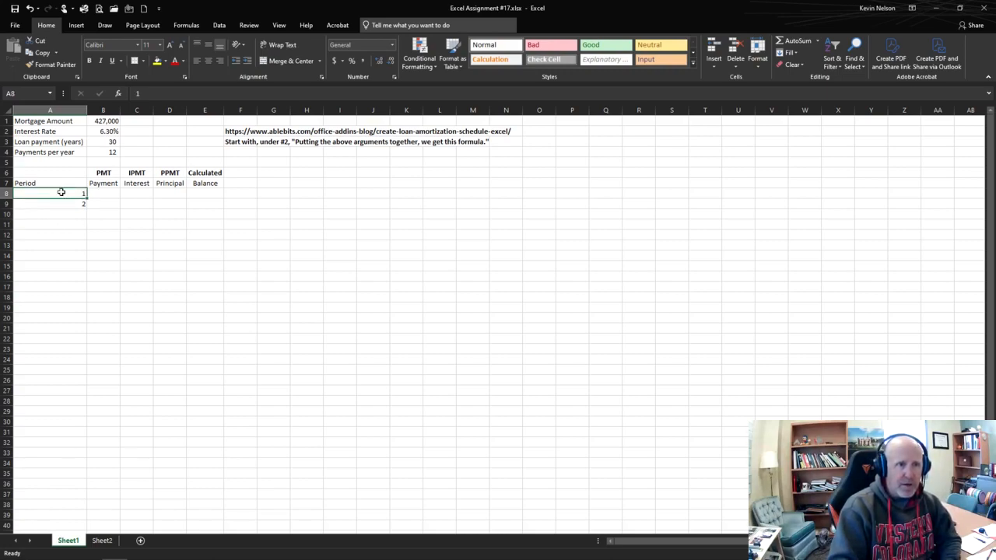
{"action": "left_click_drag", "start_coordinate": [61, 192], "coordinate": [61, 204]}
{"action": "left_click", "coordinate": [65, 255]}
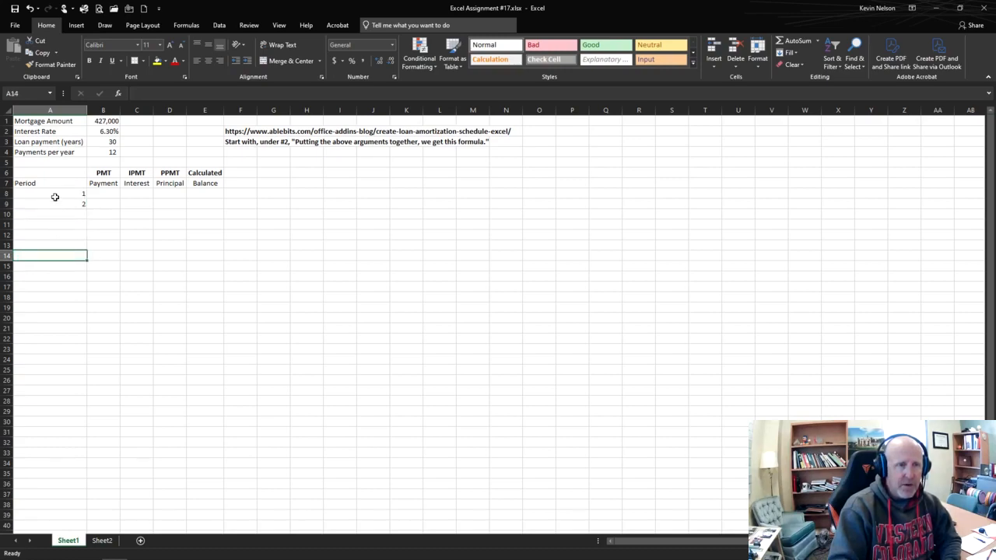
{"action": "left_click_drag", "start_coordinate": [58, 191], "coordinate": [58, 202]}
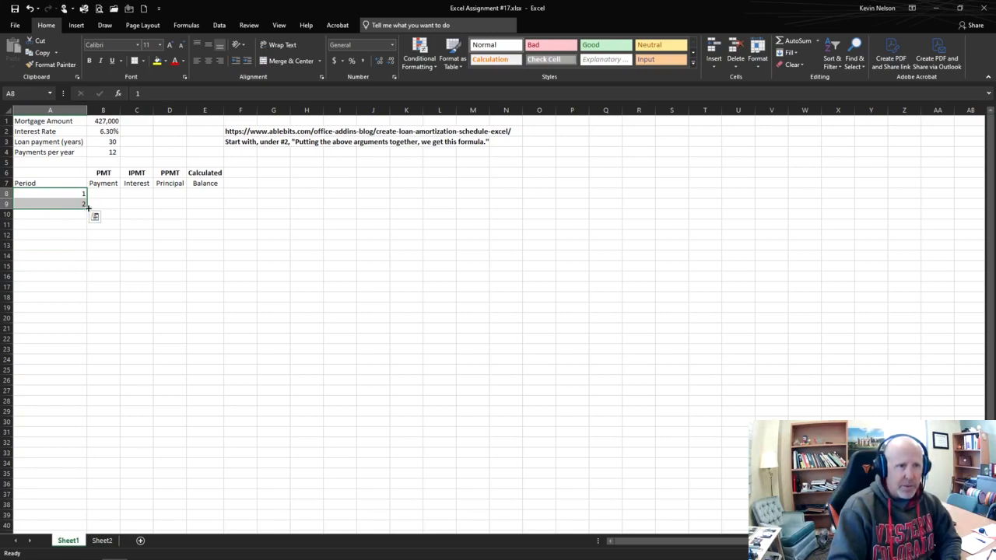
{"action": "left_click_drag", "start_coordinate": [88, 208], "coordinate": [86, 459]}
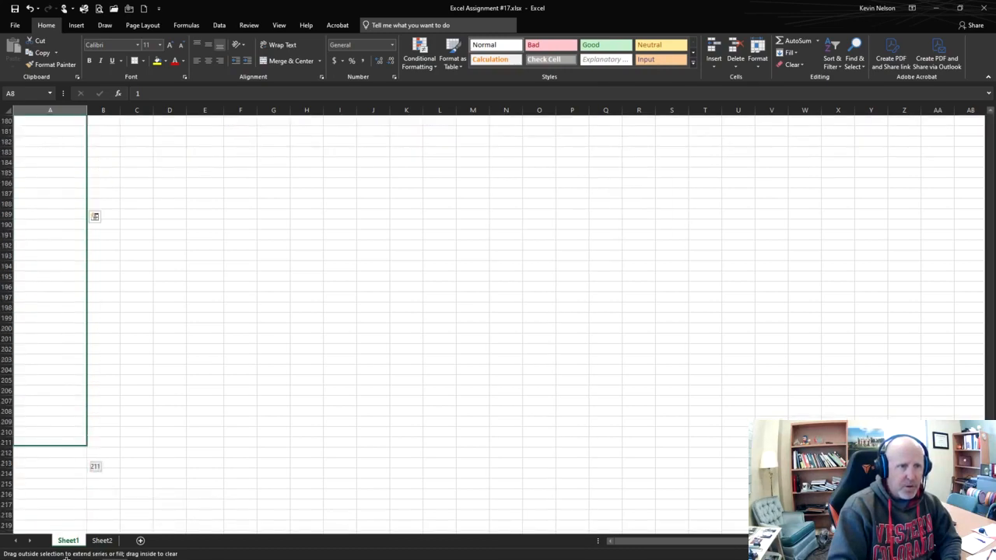
{"action": "left_click_drag", "start_coordinate": [66, 557], "coordinate": [53, 197]}
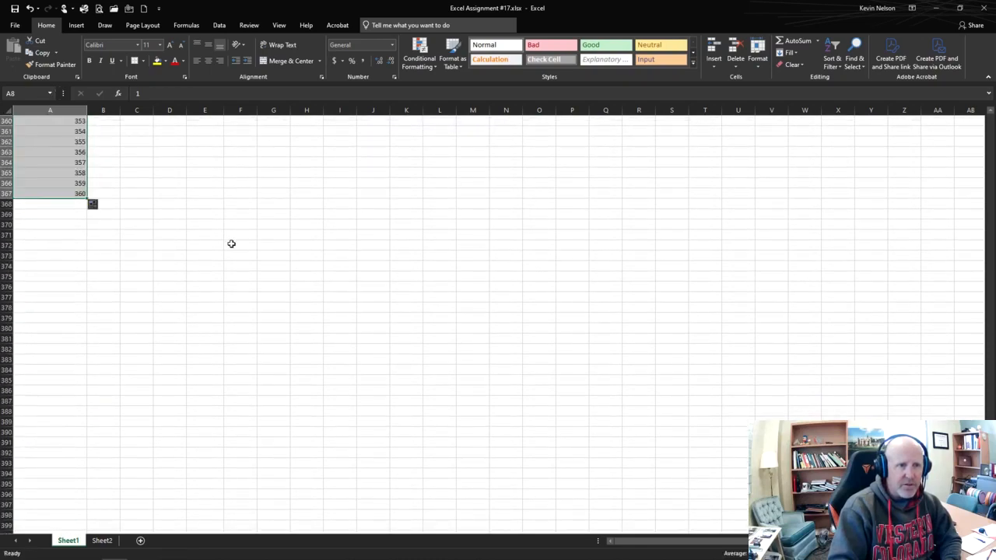
Step: Examine the PMT, IPMT, PPMT and Calculated labels in row 6 to see which function each column needs
{"action": "scroll", "coordinate": [231, 243], "scroll_direction": "up", "scroll_amount": 20}
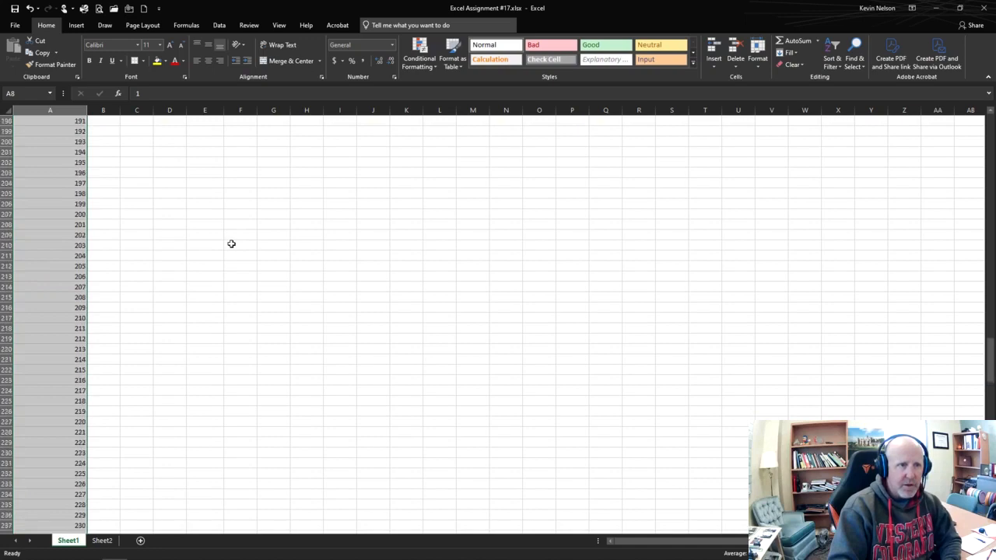
{"action": "scroll", "coordinate": [231, 243], "scroll_direction": "up", "scroll_amount": 20}
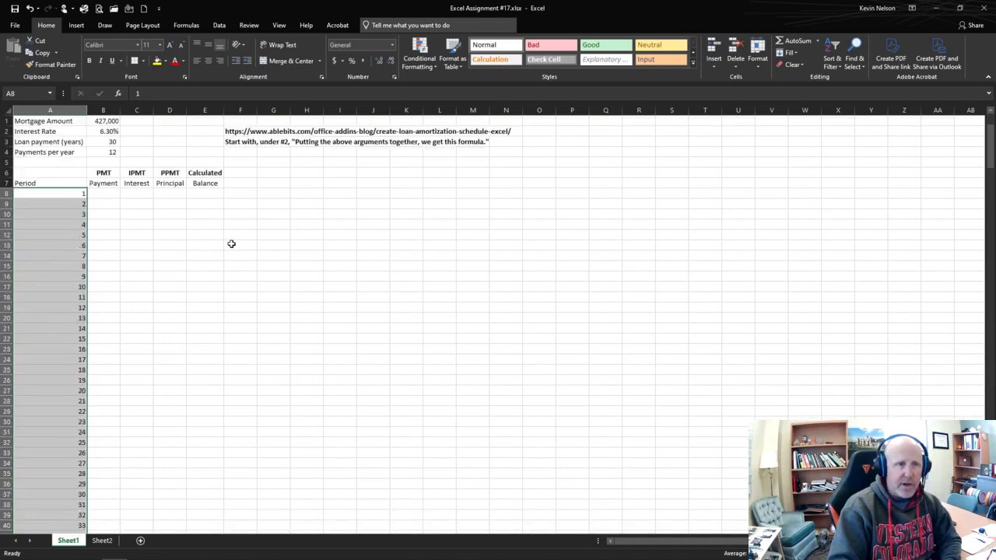
{"action": "left_click", "coordinate": [97, 194]}
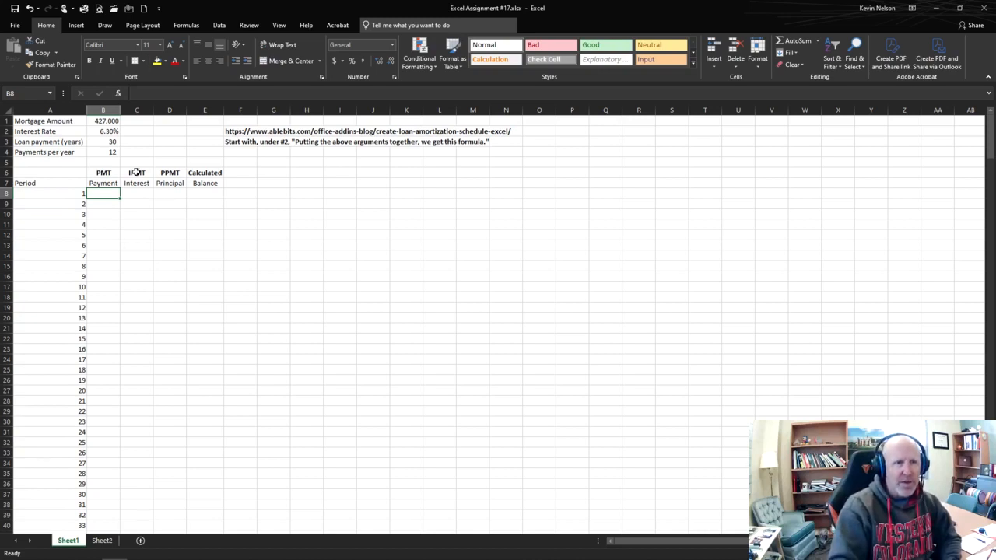
{"action": "left_click", "coordinate": [109, 173]}
{"action": "left_click", "coordinate": [136, 172]}
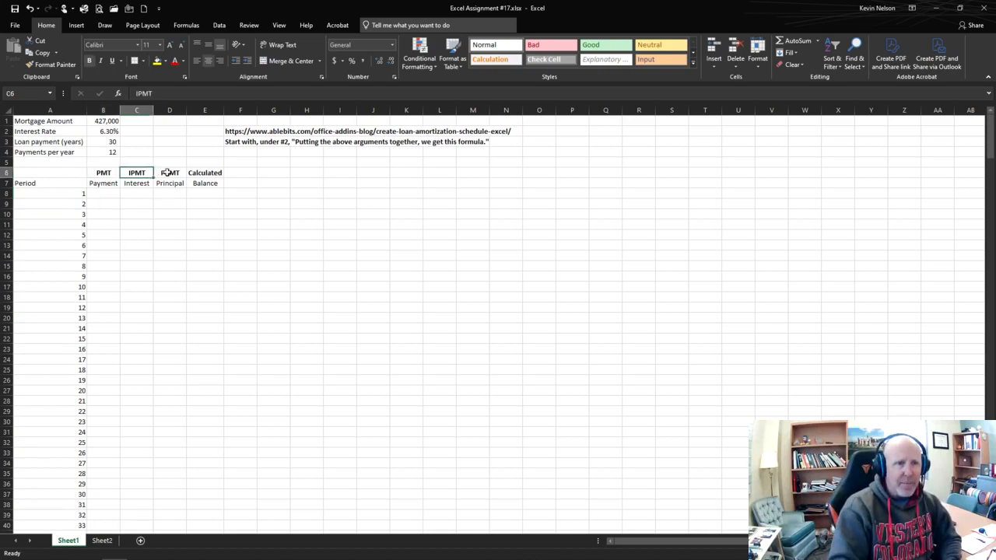
{"action": "left_click", "coordinate": [172, 173]}
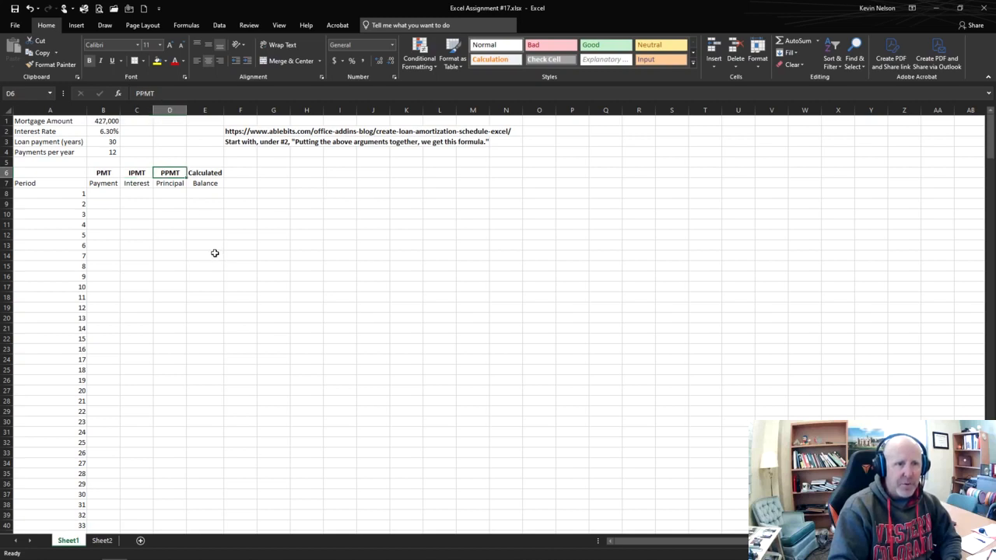
{"action": "left_click", "coordinate": [107, 171]}
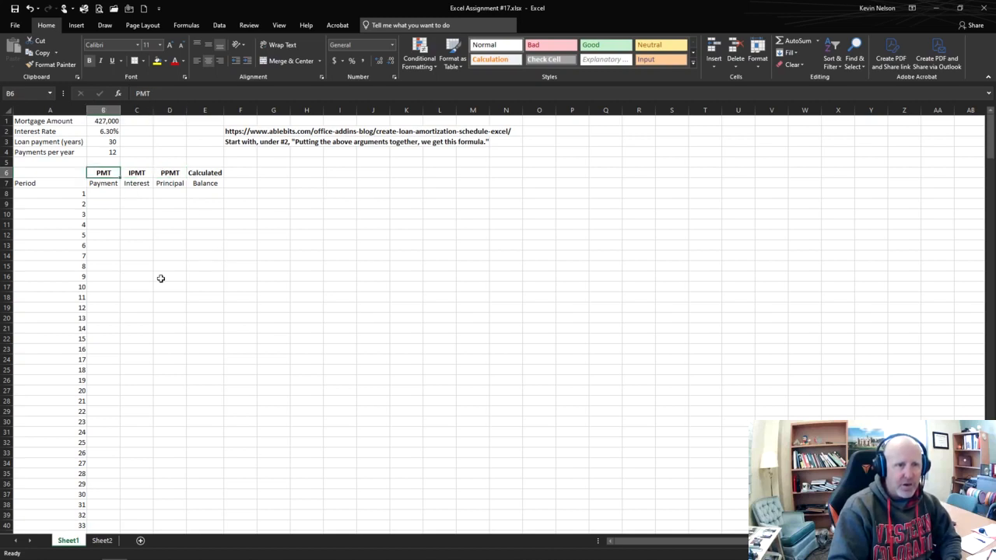
{"action": "left_click", "coordinate": [205, 173]}
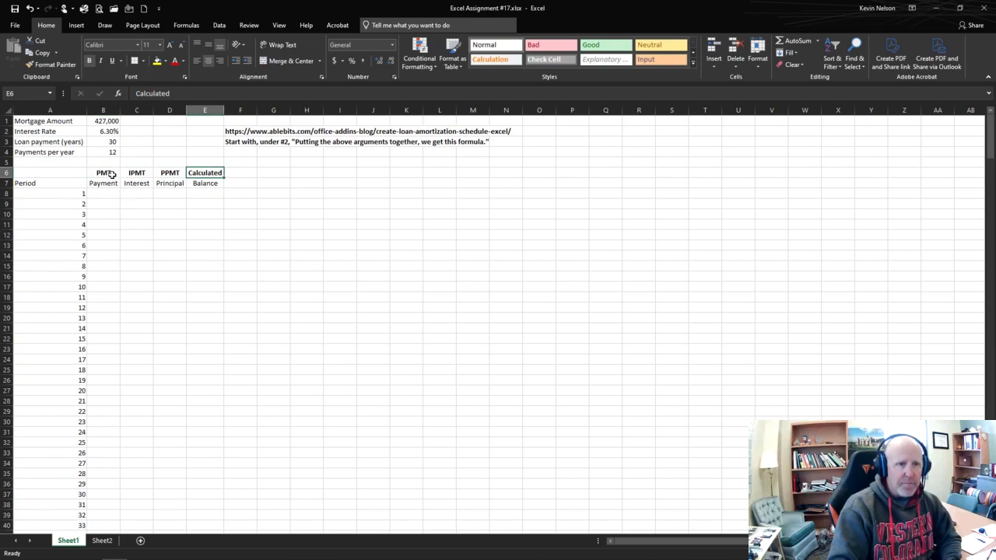
{"action": "left_click", "coordinate": [109, 174]}
Step: Start a PMT formula in B8 with the interest rate divided by payments per year, B2/B4, as the rate
{"action": "left_click", "coordinate": [105, 195]}
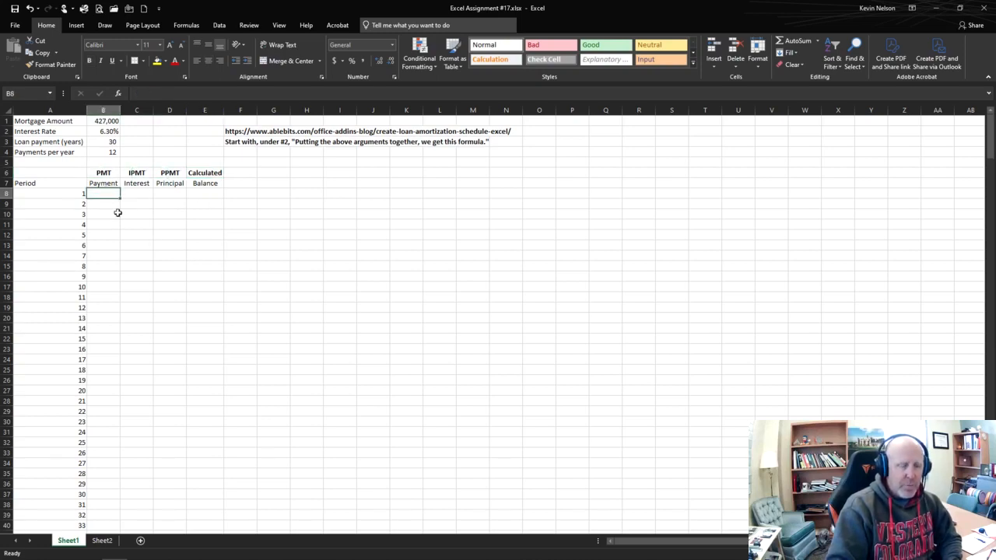
{"action": "type", "text": "=pmt"}
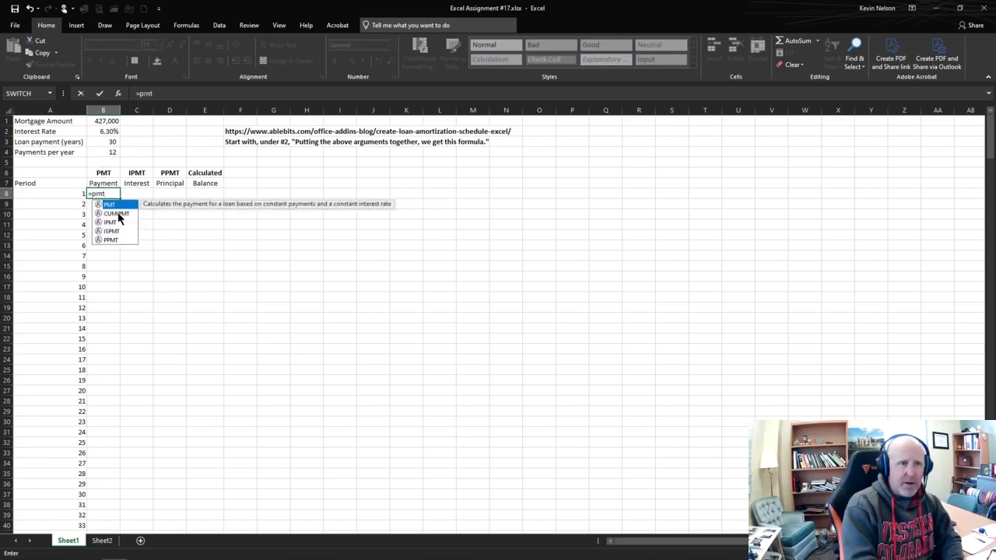
{"action": "type", "text": "("}
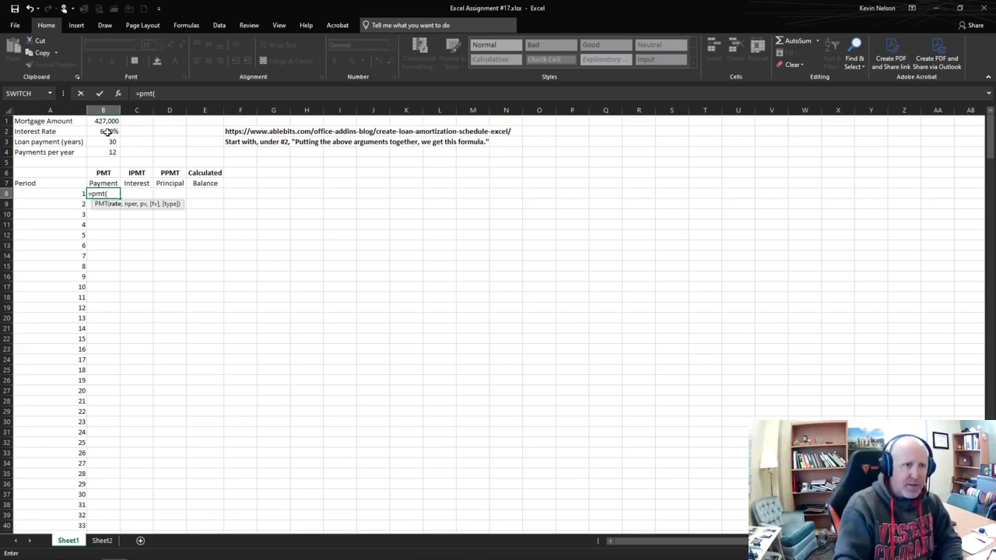
{"action": "left_click", "coordinate": [108, 131]}
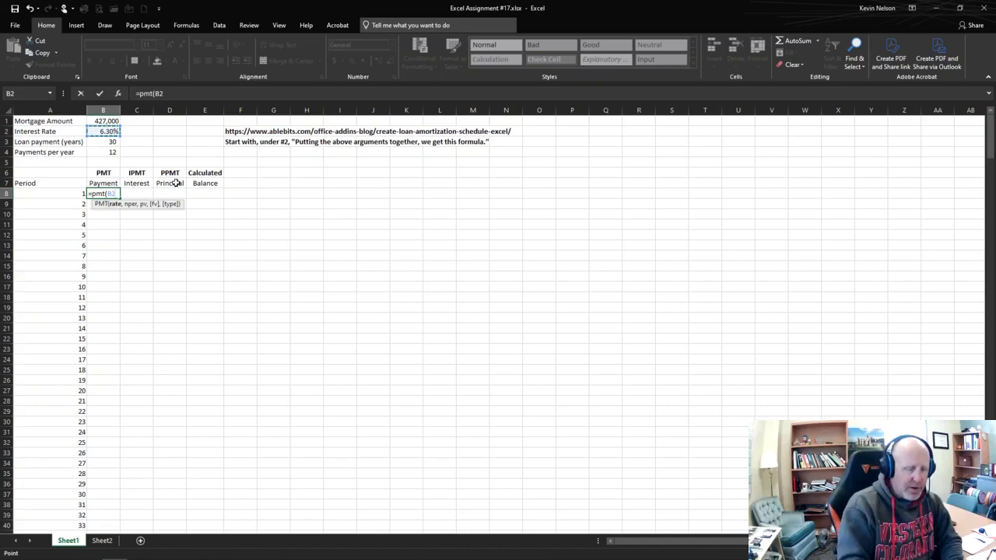
{"action": "type", "text": "/"}
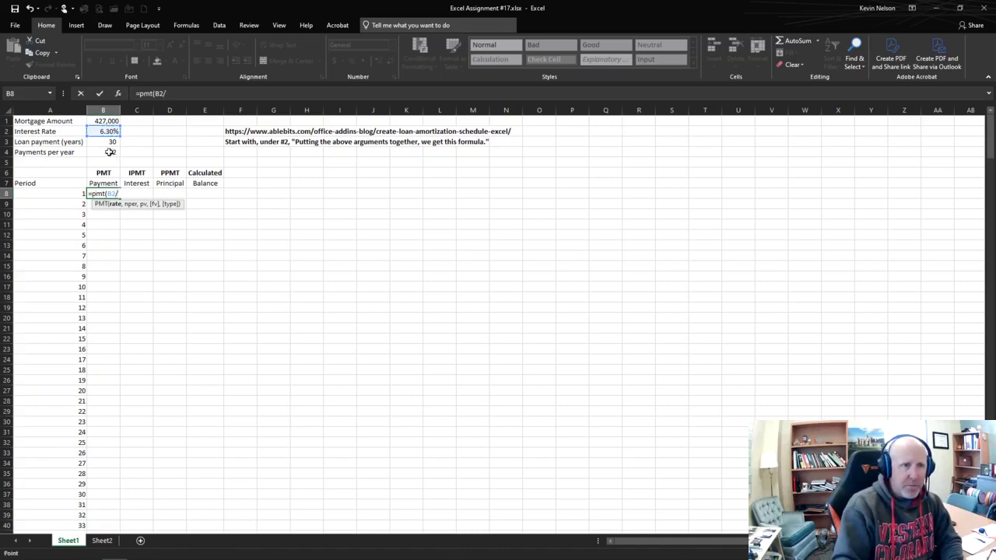
{"action": "left_click", "coordinate": [110, 152]}
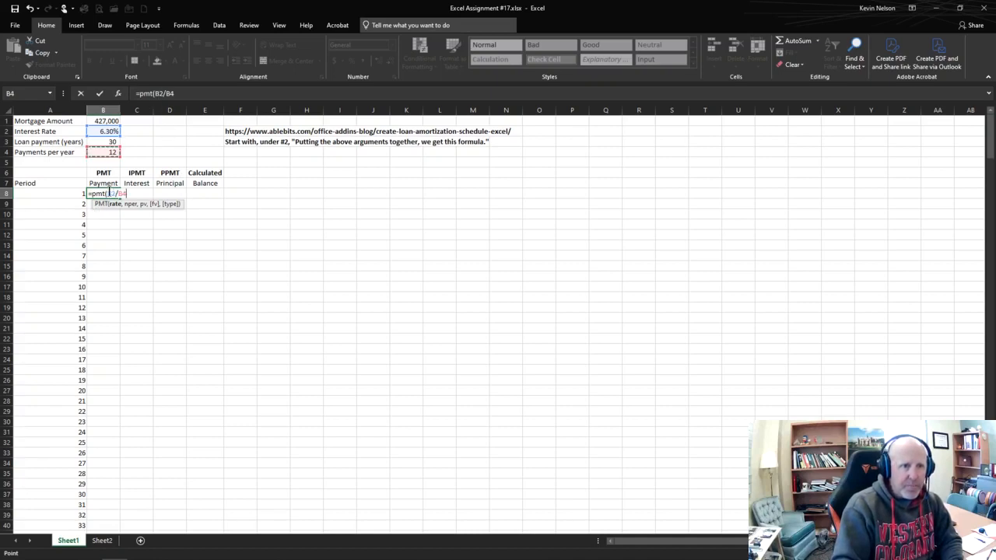
Step: Make the interest rate reference in the PMT formula absolute as $B$2
{"action": "left_click", "coordinate": [109, 193]}
{"action": "type", "text": "$"}
{"action": "key", "text": "Right"}
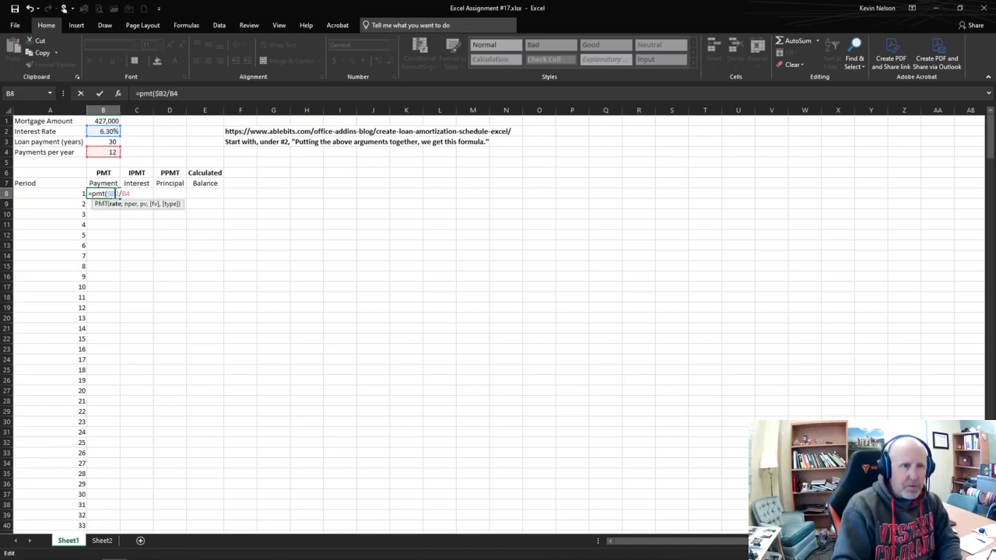
{"action": "type", "text": "$"}
{"action": "key", "text": "Left"}
{"action": "key", "text": "Left"}
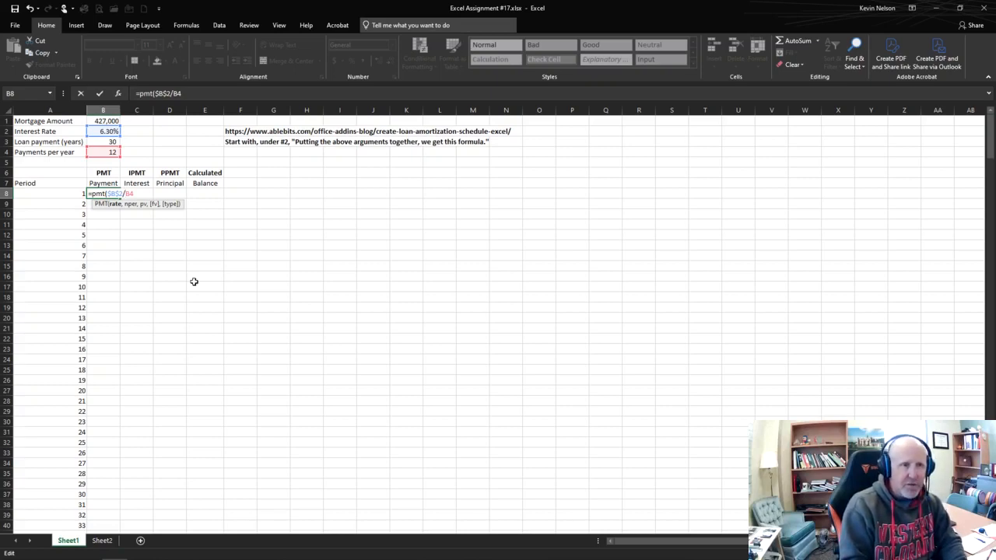
Step: Make the payments-per-year divisor absolute so the PMT rate argument reads $B$2/$B$4
{"action": "key", "text": "F4"}
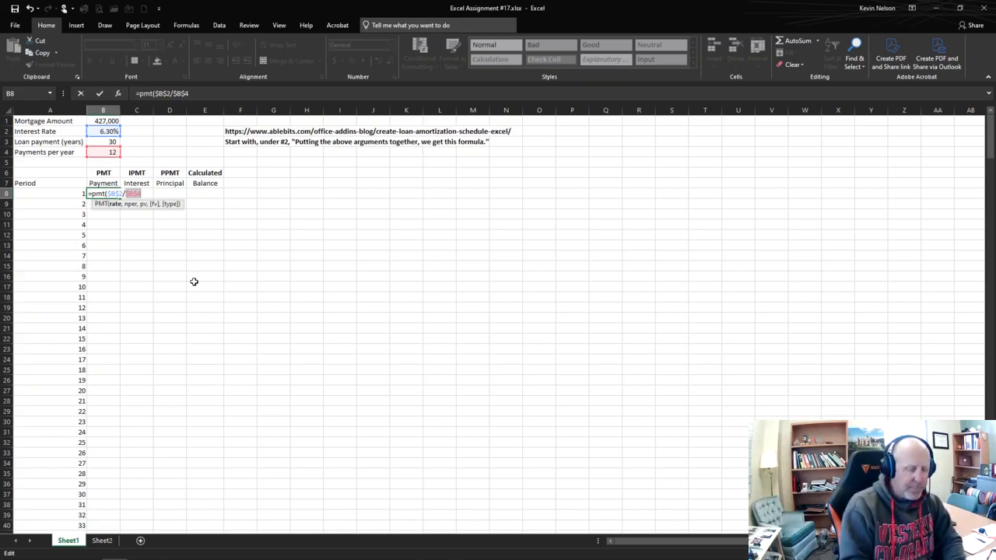
{"action": "key", "text": "BackSpace"}
{"action": "key", "text": "BackSpace"}
{"action": "key", "text": "BackSpace"}
{"action": "key", "text": "BackSpace"}
{"action": "type", "text": ","}
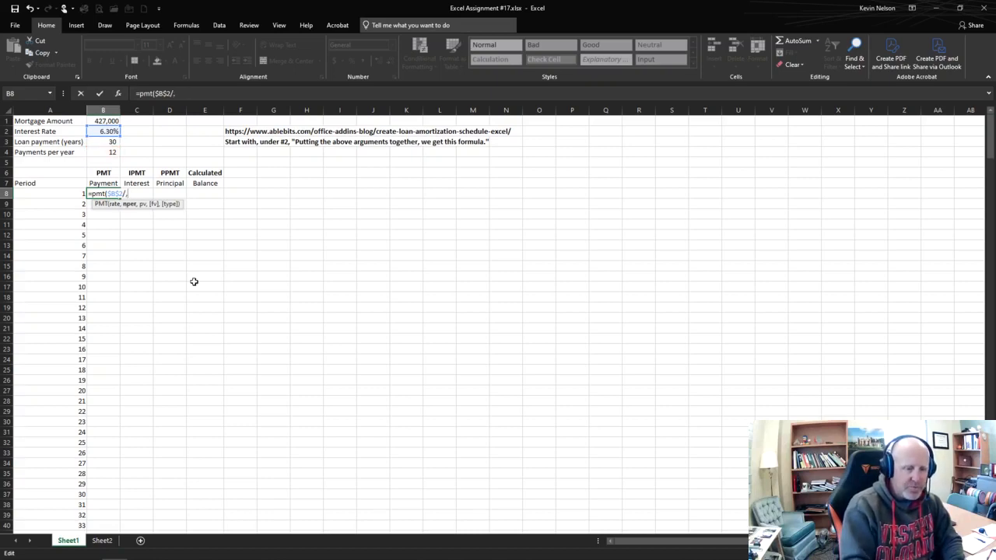
{"action": "key", "text": "BackSpace"}
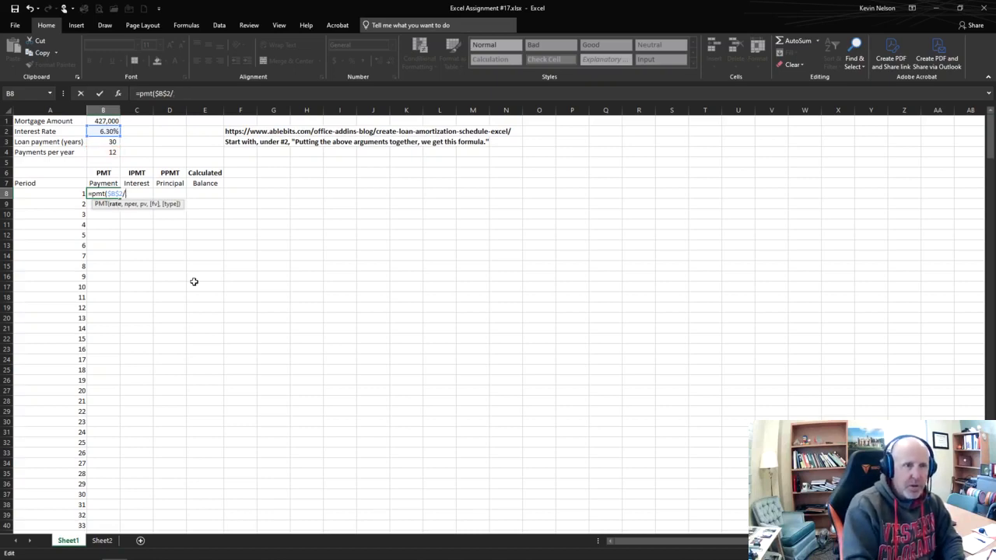
{"action": "left_click", "coordinate": [112, 153]}
{"action": "key", "text": "F4"}
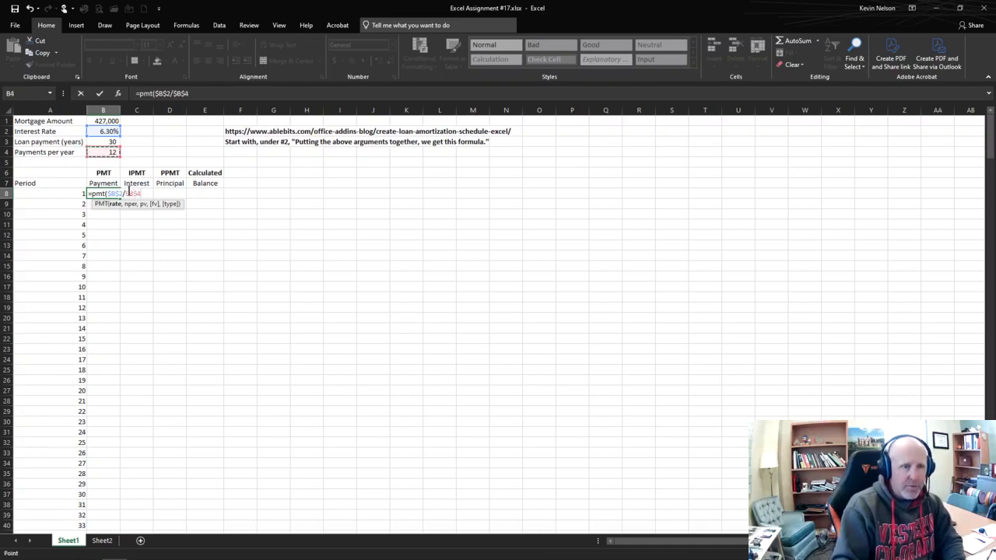
Step: Add the number of periods to the PMT formula as $B$3*$B$4 with absolute references
{"action": "type", "text": ","}
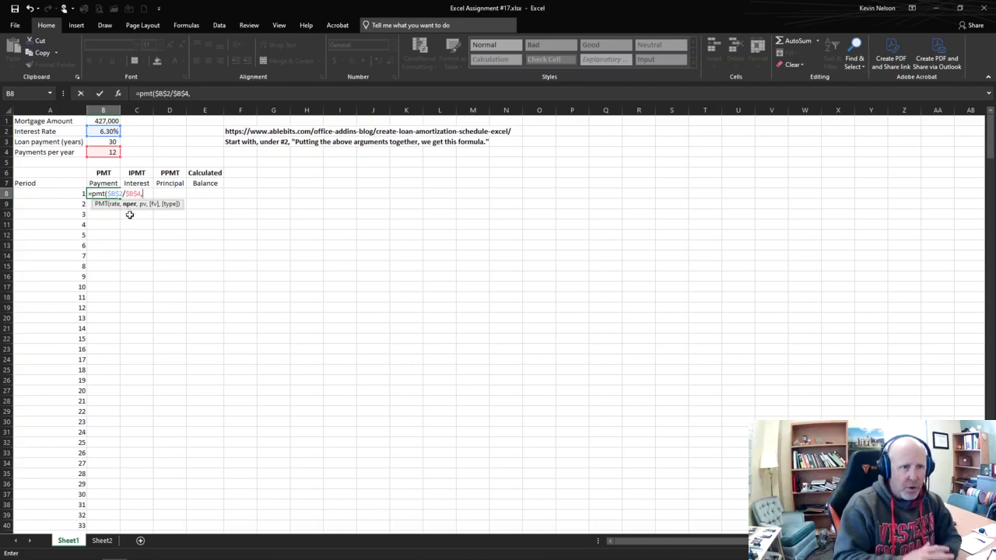
{"action": "left_click", "coordinate": [110, 142]}
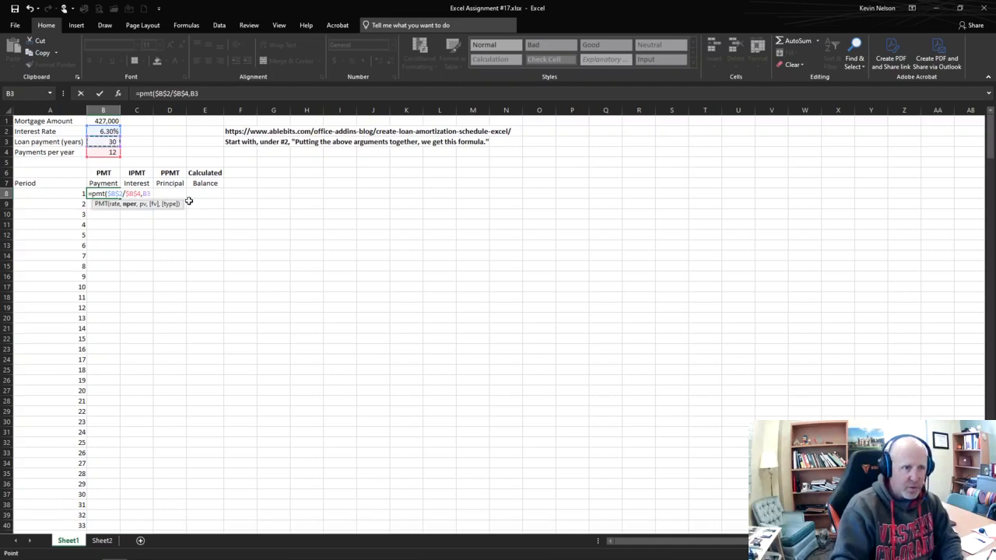
{"action": "key", "text": "F4"}
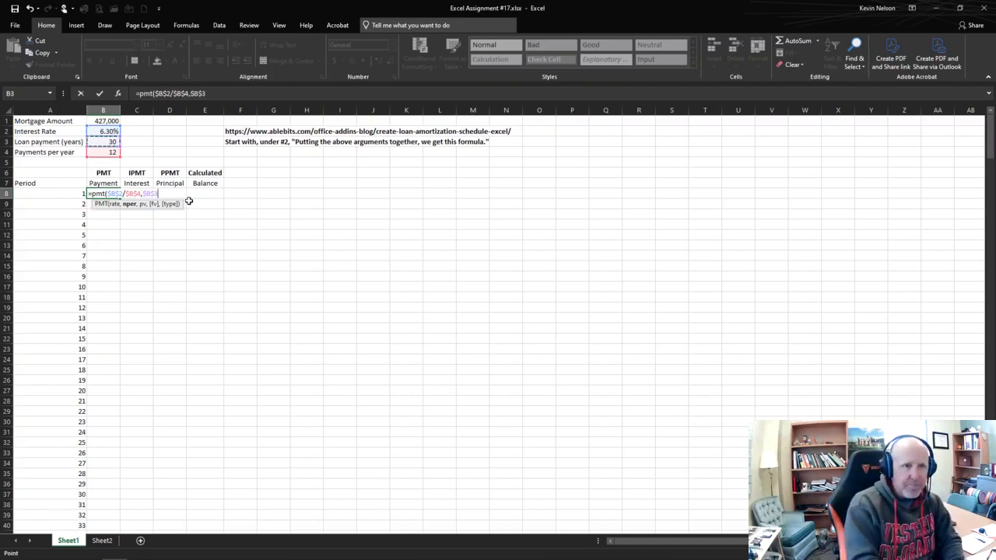
{"action": "type", "text": "*"}
{"action": "left_click", "coordinate": [104, 152]}
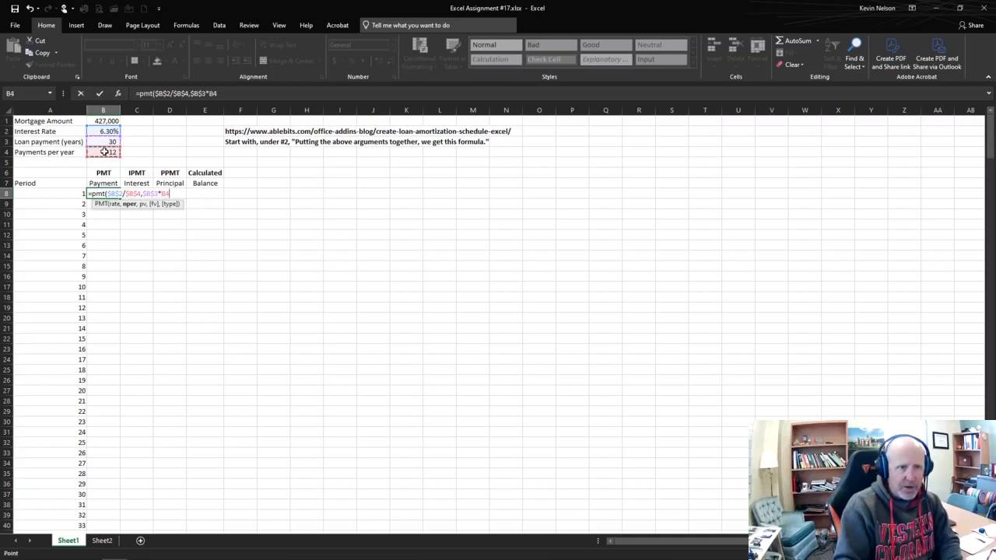
{"action": "type", "text": "4"}
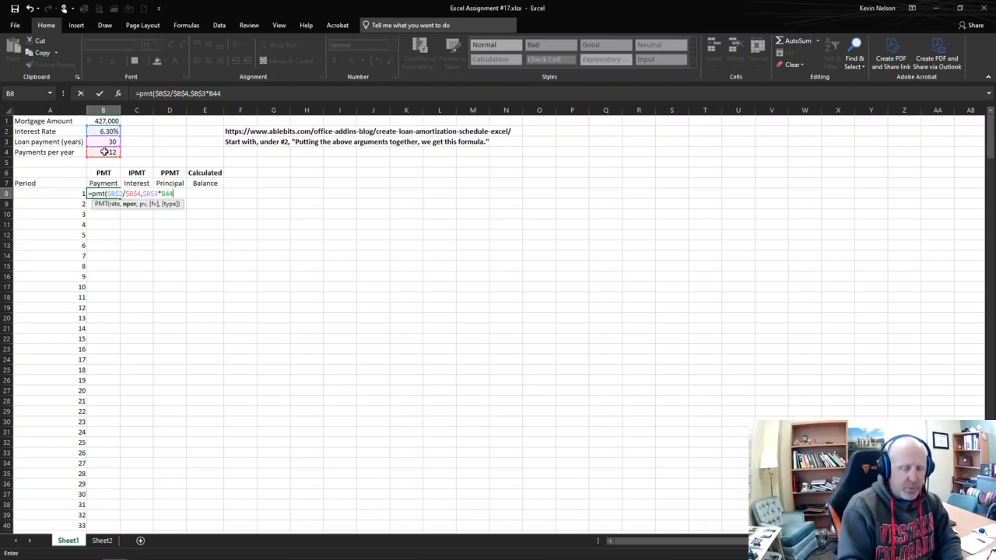
{"action": "key", "text": "BackSpace"}
{"action": "key", "text": "F4"}
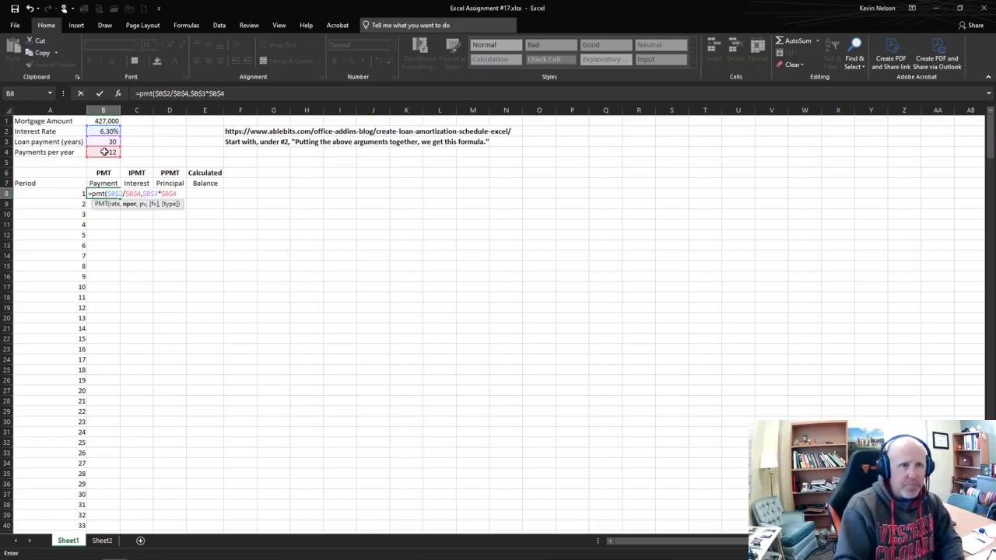
Step: Add the mortgage amount $B$1 as the present value and complete the PMT formula in B8
{"action": "type", "text": ","}
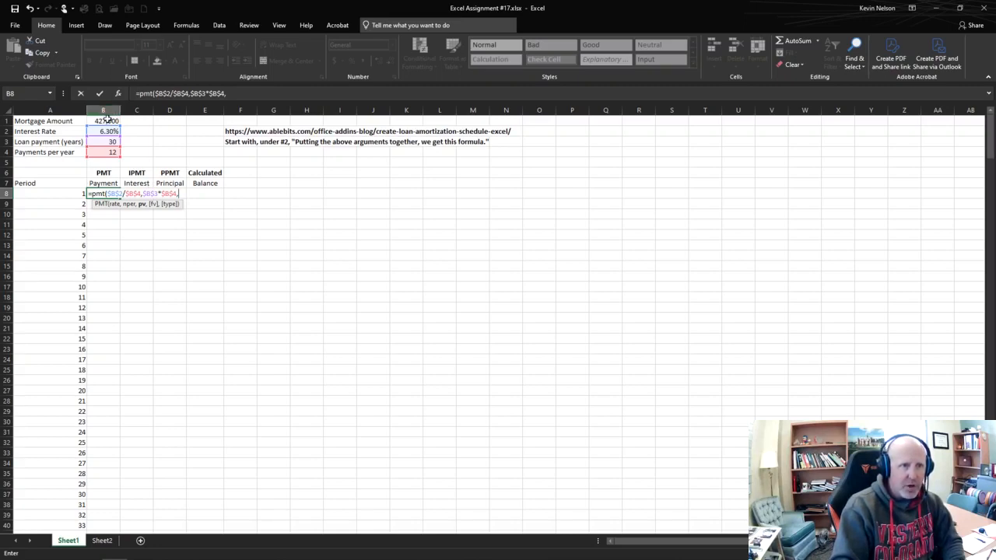
{"action": "left_click", "coordinate": [108, 121]}
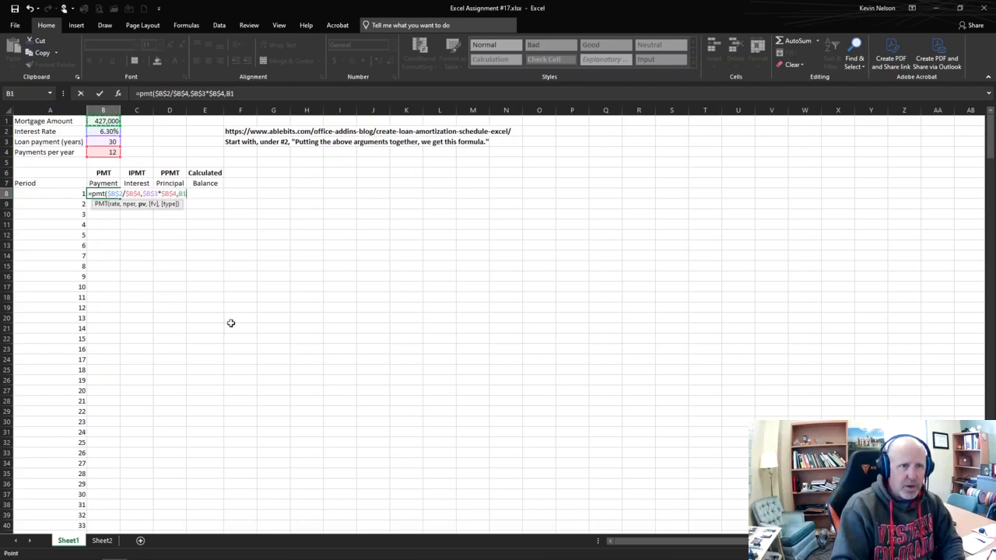
{"action": "key", "text": "F4"}
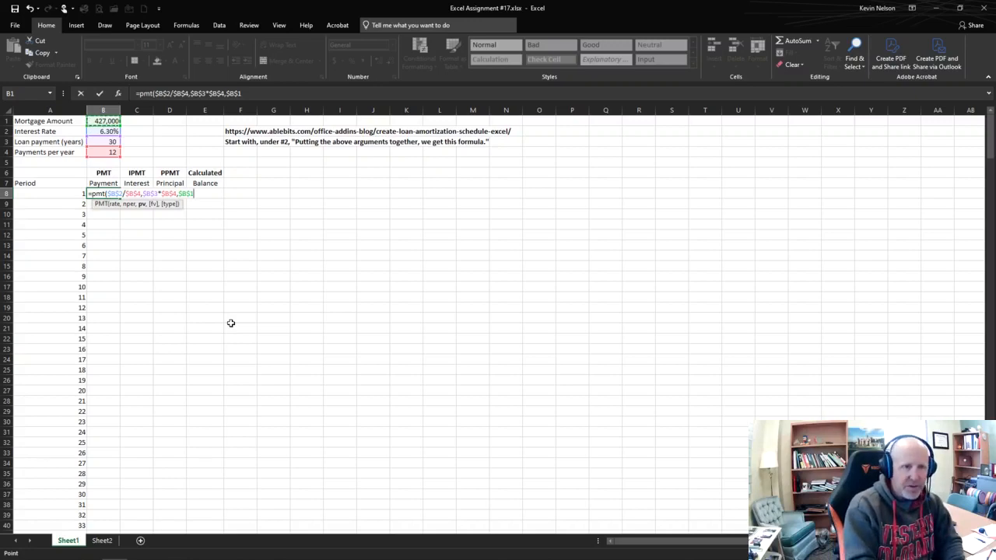
{"action": "key", "text": "Return"}
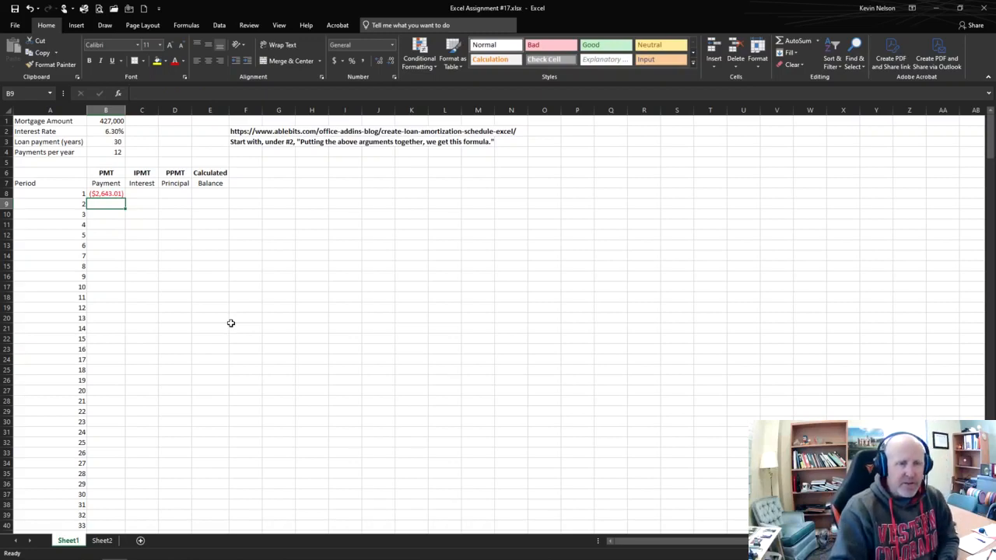
{"action": "left_click", "coordinate": [147, 193]}
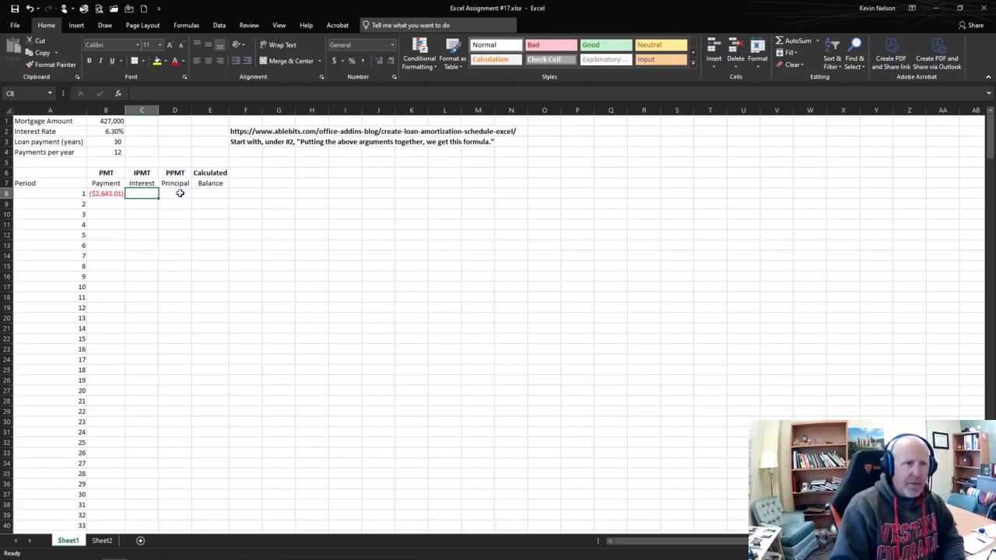
{"action": "left_click", "coordinate": [108, 194]}
{"action": "left_click", "coordinate": [59, 194]}
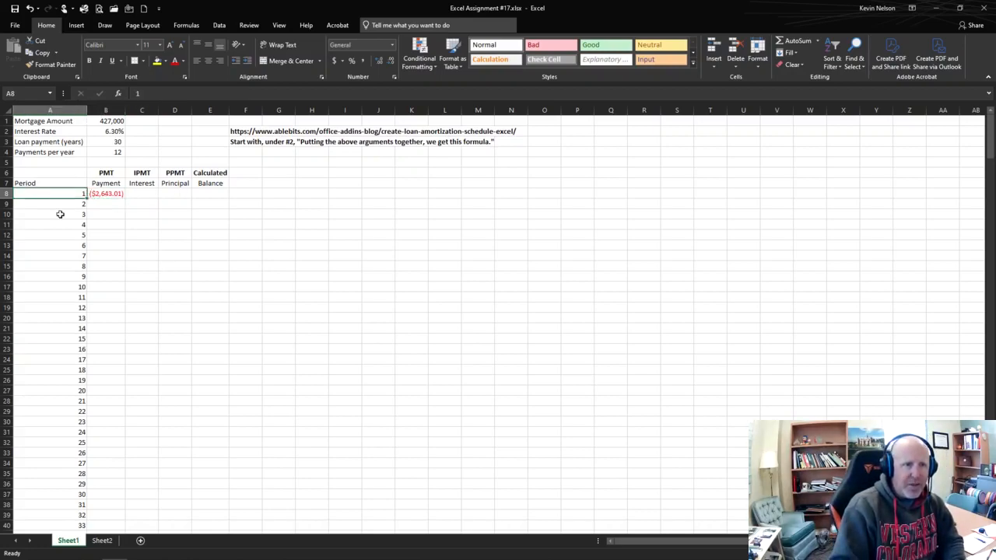
{"action": "left_click", "coordinate": [60, 224]}
{"action": "left_click", "coordinate": [60, 245]}
{"action": "left_click", "coordinate": [59, 192]}
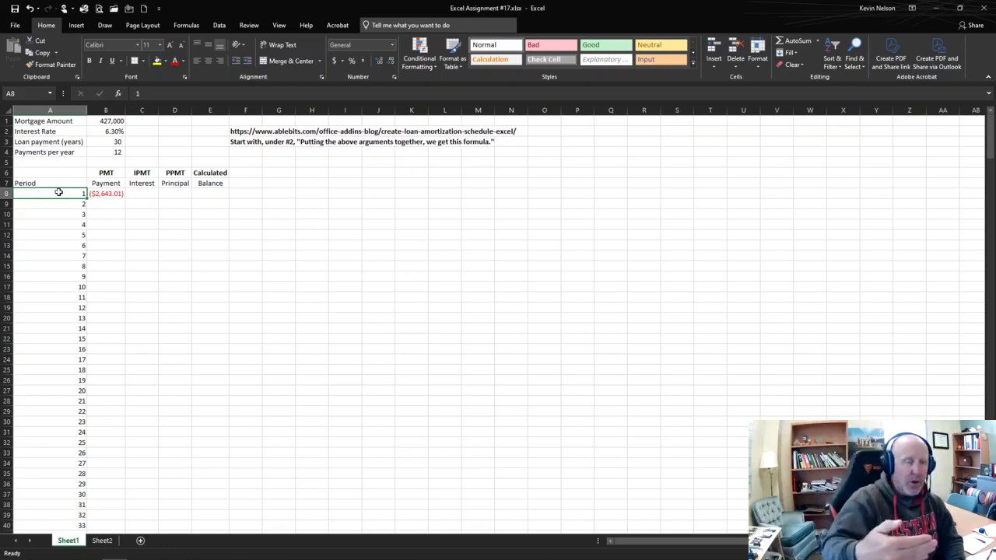
Step: Start the interest formula for period 1 in C8 with the IPMT function
{"action": "left_click", "coordinate": [147, 195]}
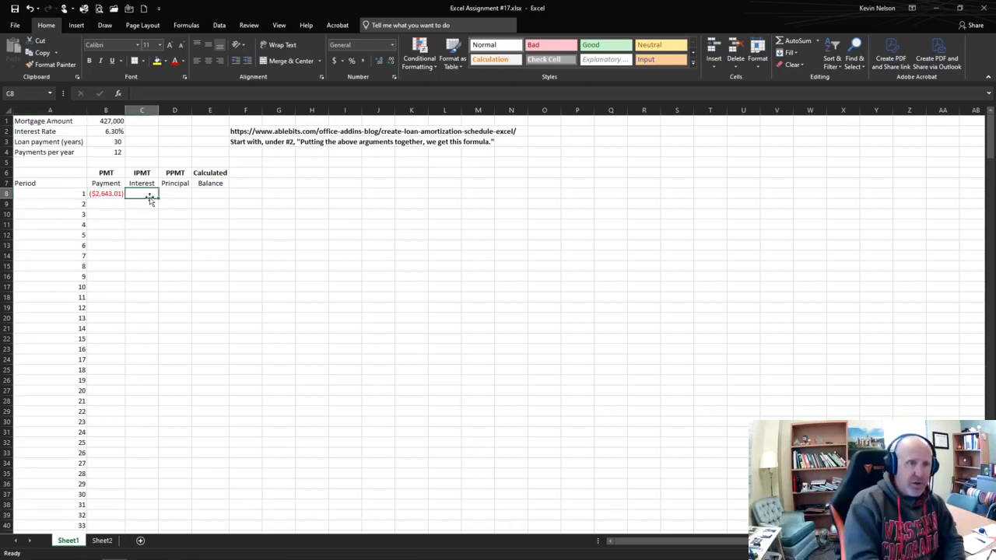
{"action": "type", "text": "ipmt("}
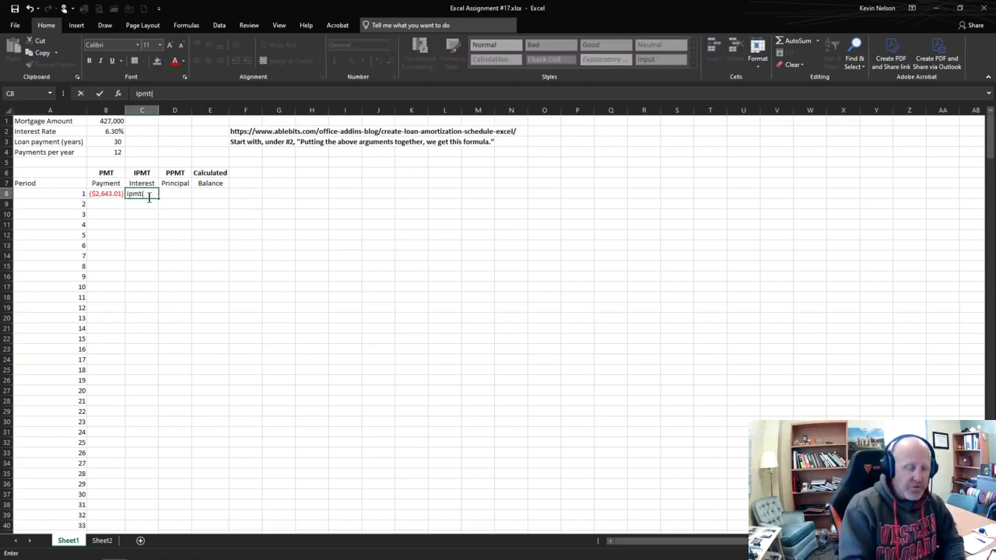
{"action": "key", "text": "BackSpace"}
{"action": "key", "text": "BackSpace"}
{"action": "key", "text": "BackSpace"}
{"action": "key", "text": "BackSpace"}
{"action": "key", "text": "BackSpace"}
{"action": "type", "text": "=imp"}
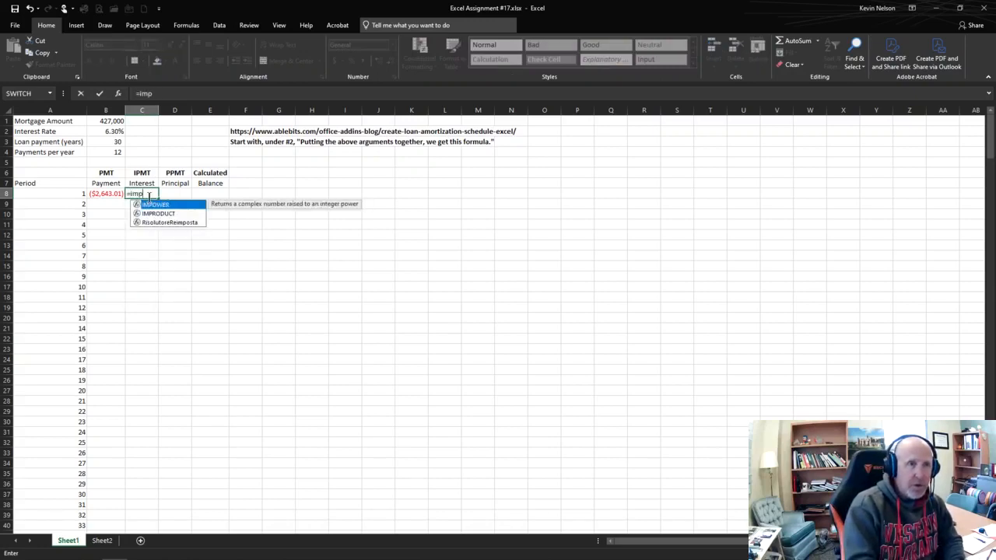
{"action": "type", "text": "t("}
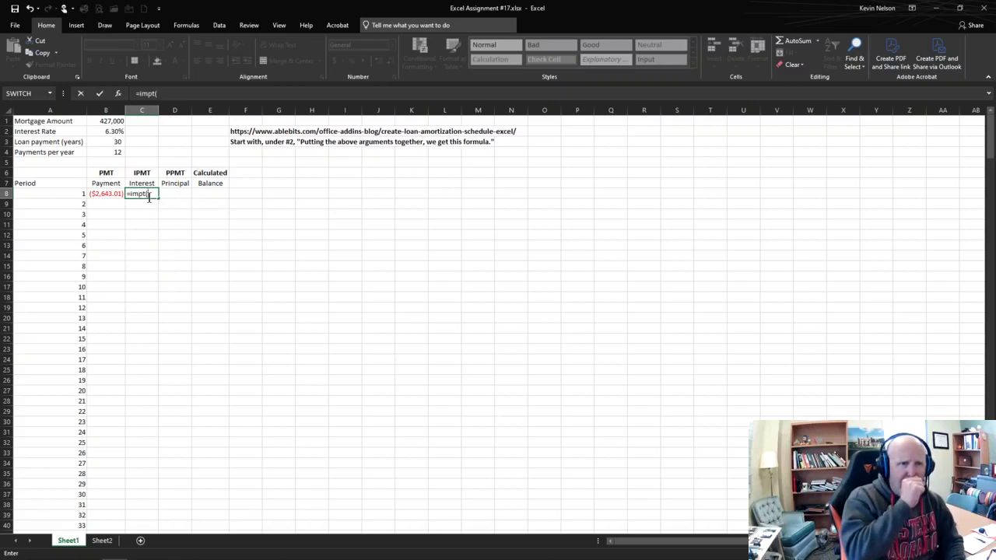
Step: Correct the misspelled function name in C8 so the formula begins with =ipmt( and is ready for its rate argument
{"action": "left_click", "coordinate": [154, 92]}
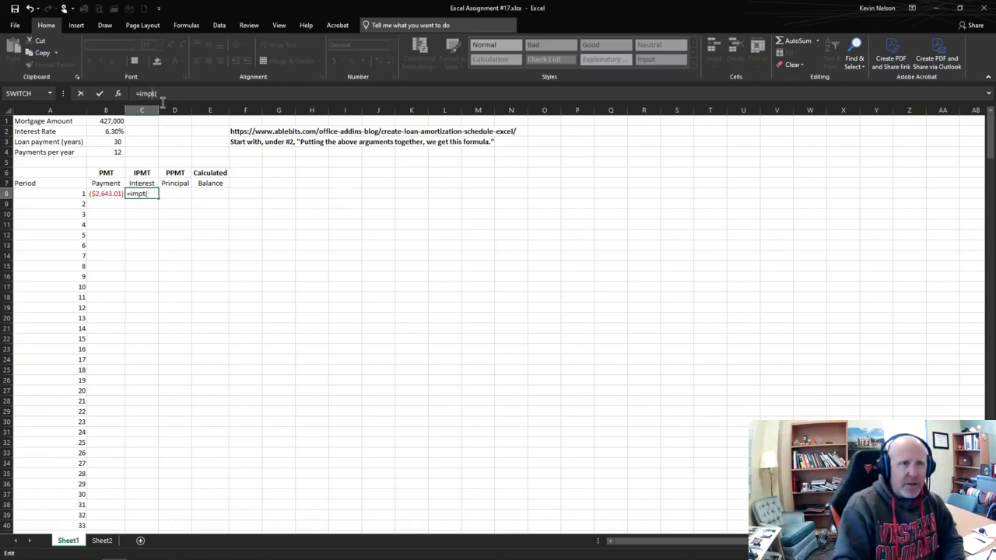
{"action": "key", "text": "BackSpace"}
{"action": "key", "text": "BackSpace"}
{"action": "key", "text": "BackSpace"}
{"action": "key", "text": "Escape"}
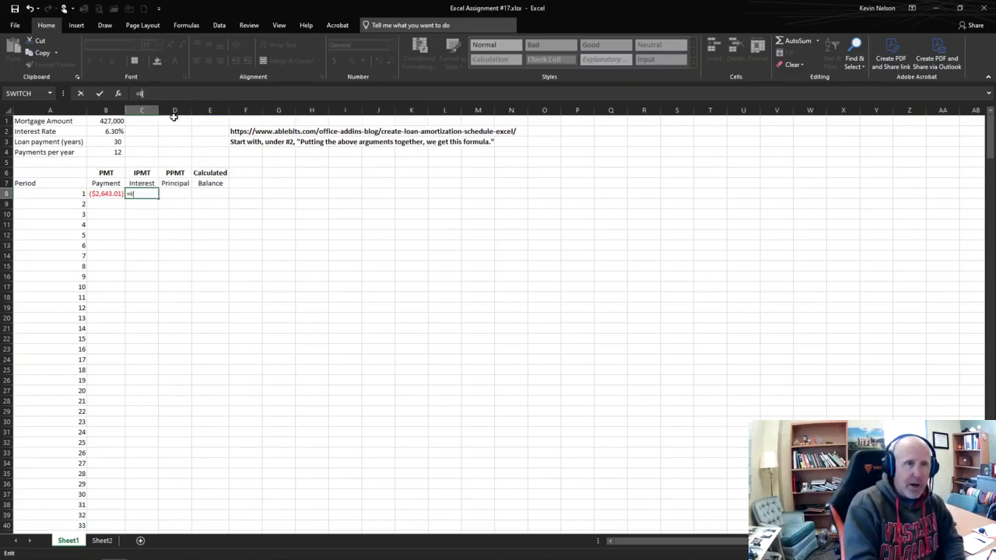
{"action": "type", "text": "ip"}
{"action": "key", "text": "BackSpace"}
{"action": "key", "text": "BackSpace"}
{"action": "type", "text": "ppm"}
{"action": "key", "text": "BackSpace"}
{"action": "key", "text": "BackSpace"}
{"action": "key", "text": "BackSpace"}
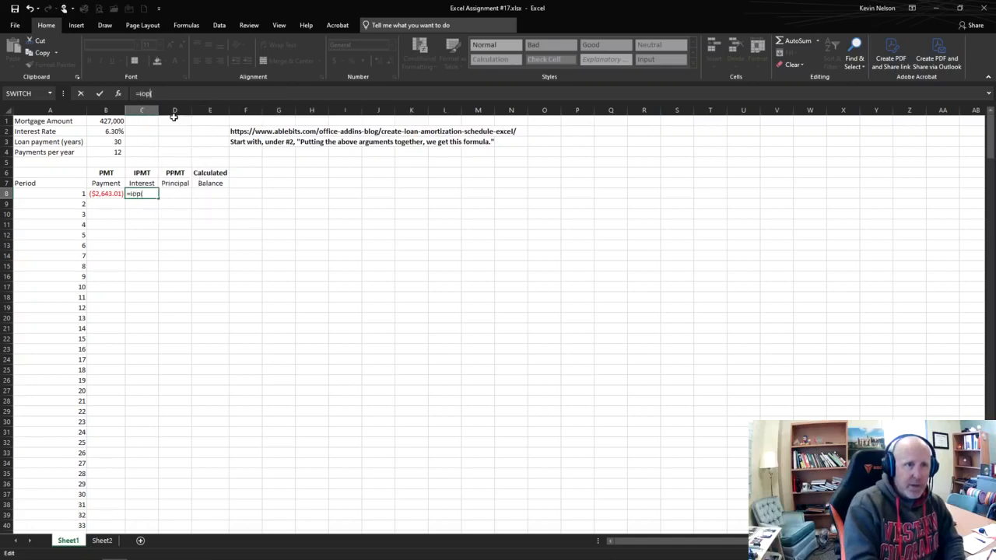
{"action": "type", "text": "pmt"}
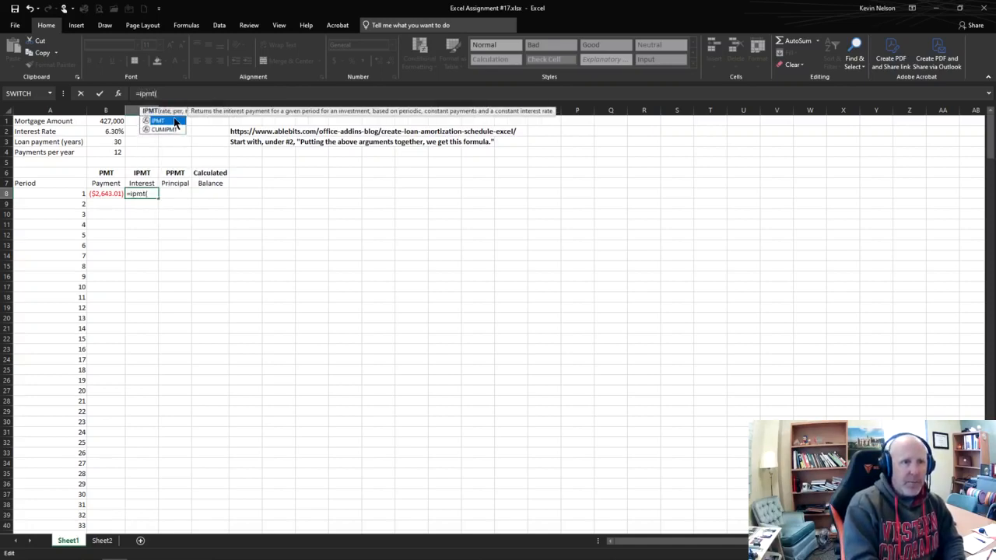
{"action": "key", "text": "Right"}
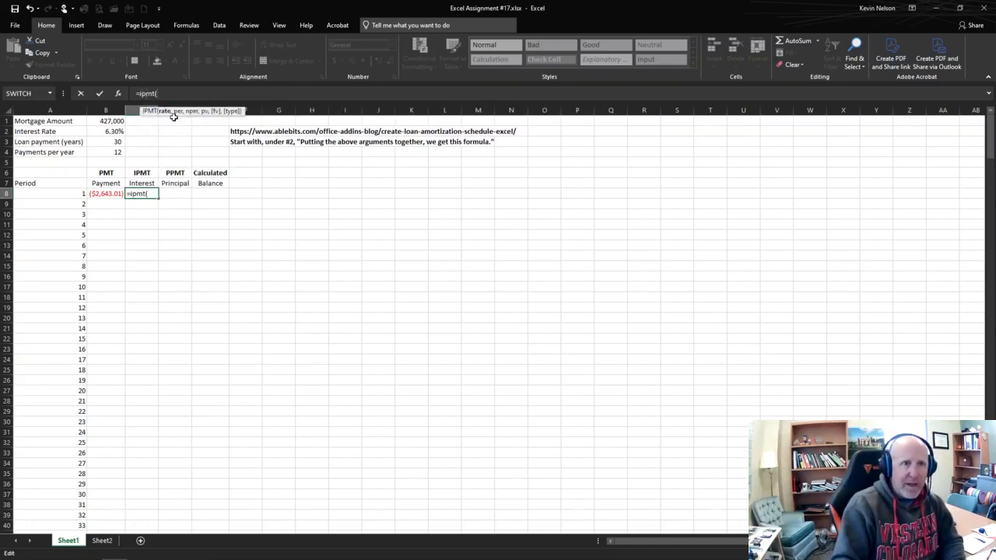
Step: Enter the periodic rate in the IPMT formula as $B$2/$B$4 with absolute references
{"action": "left_click", "coordinate": [110, 132]}
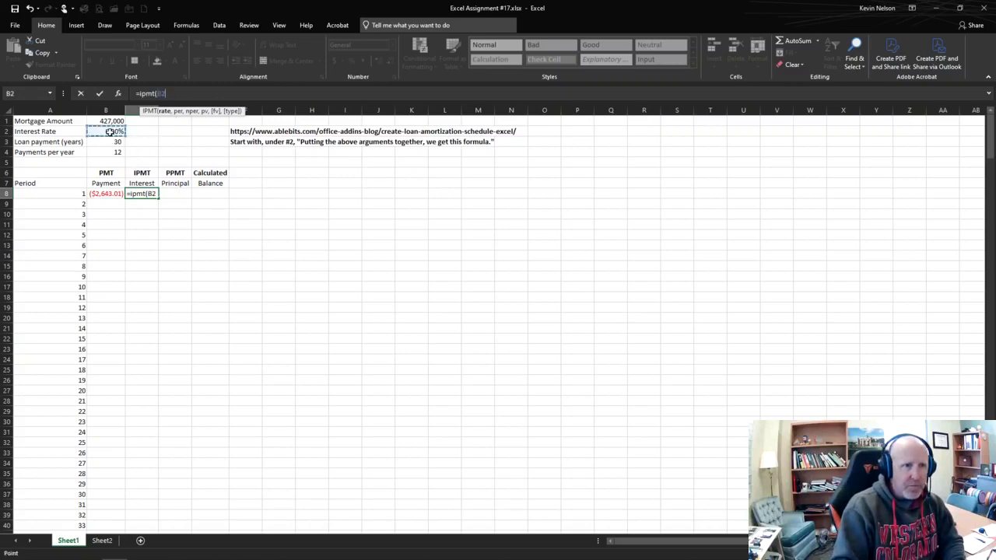
{"action": "key", "text": "F4"}
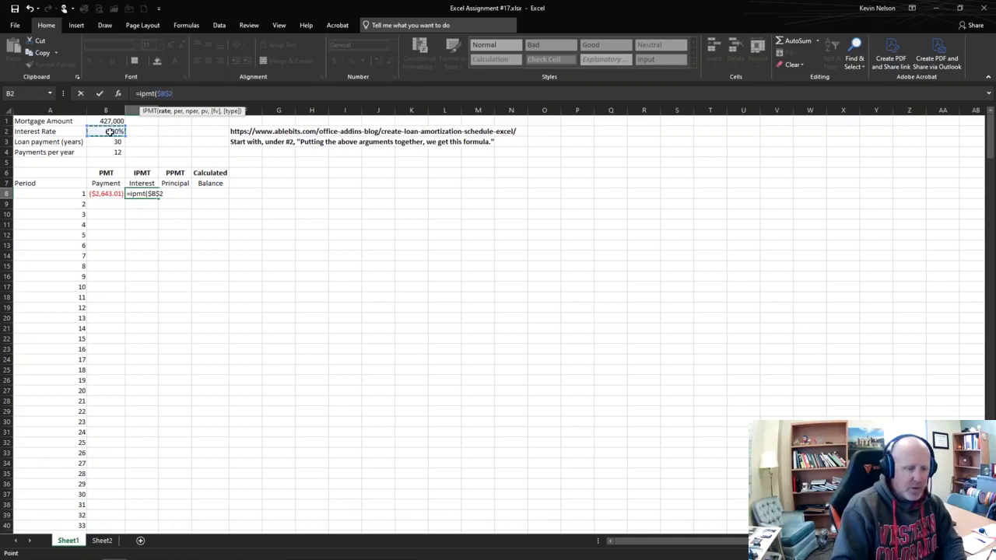
{"action": "type", "text": "/"}
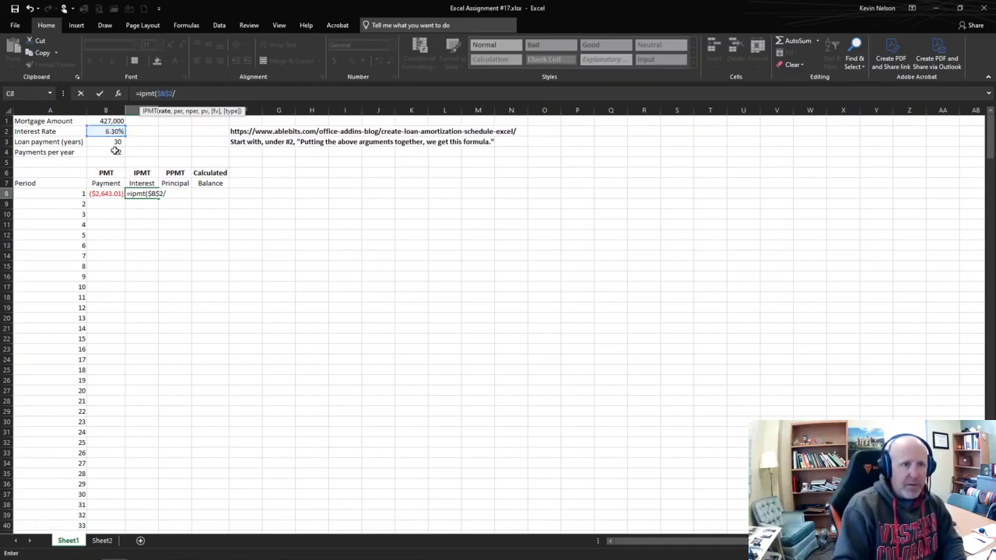
{"action": "left_click", "coordinate": [115, 151]}
{"action": "key", "text": "F4"}
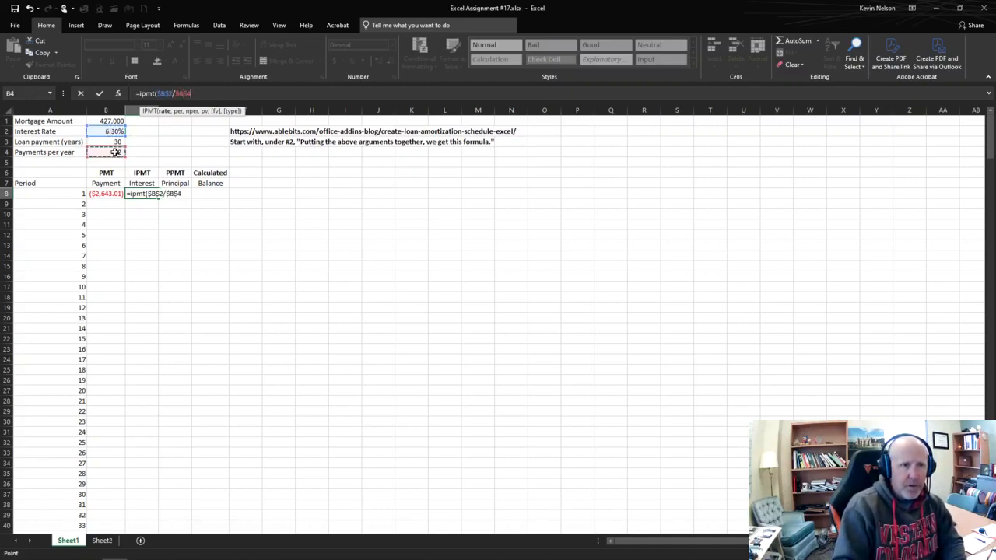
{"action": "type", "text": ","}
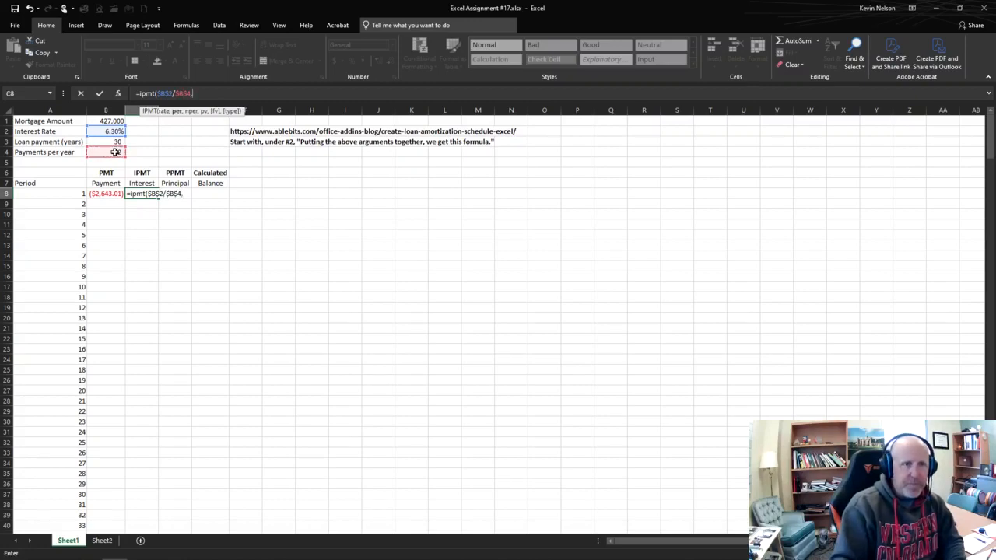
Step: Add the period A8 as a relative reference and the number of periods $B$3*$B$4 to the IPMT formula
{"action": "left_click", "coordinate": [53, 193]}
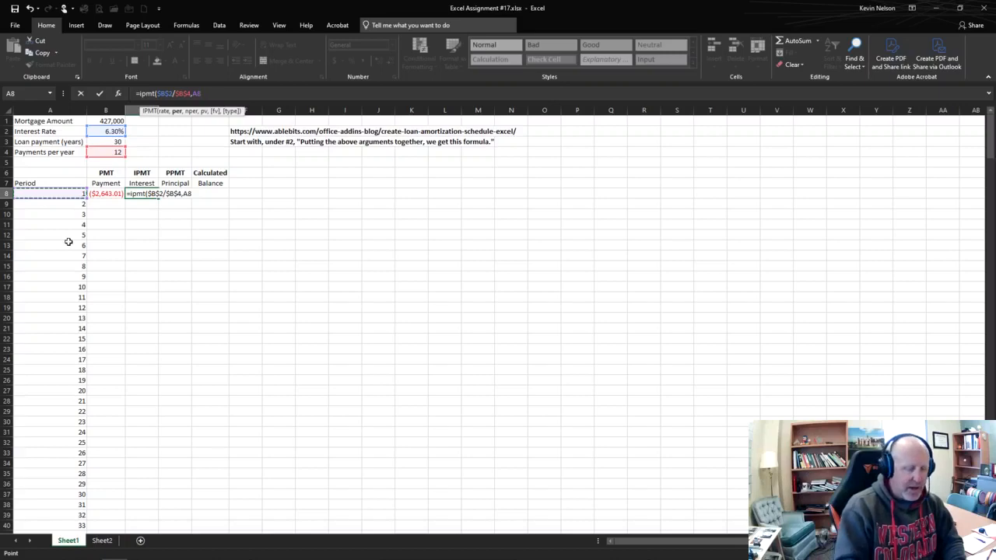
{"action": "type", "text": ","}
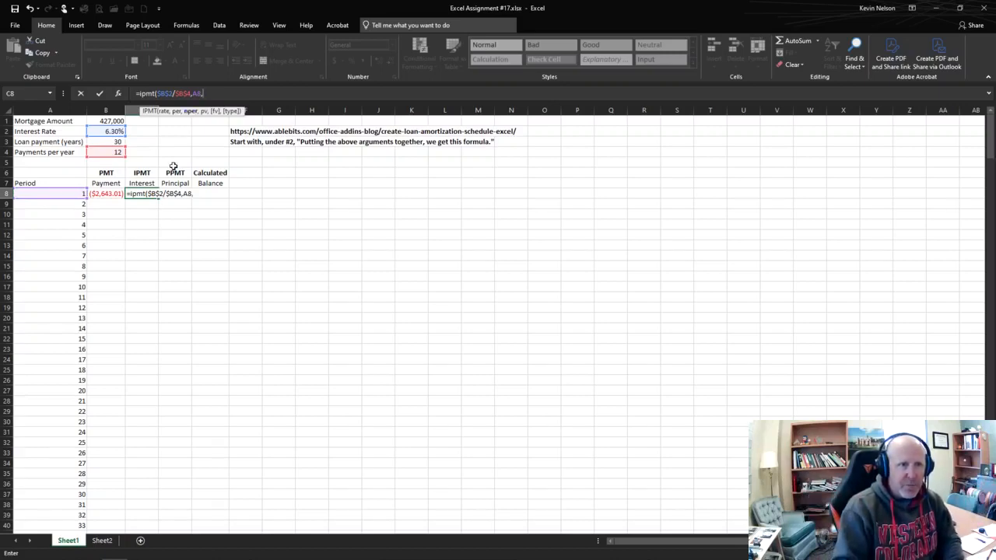
{"action": "left_click", "coordinate": [113, 140]}
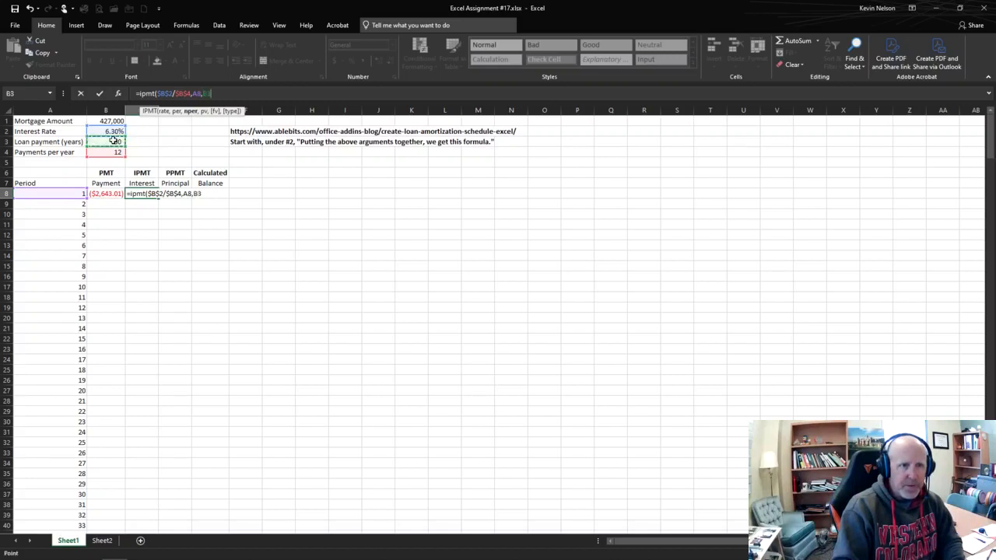
{"action": "key", "text": "F4"}
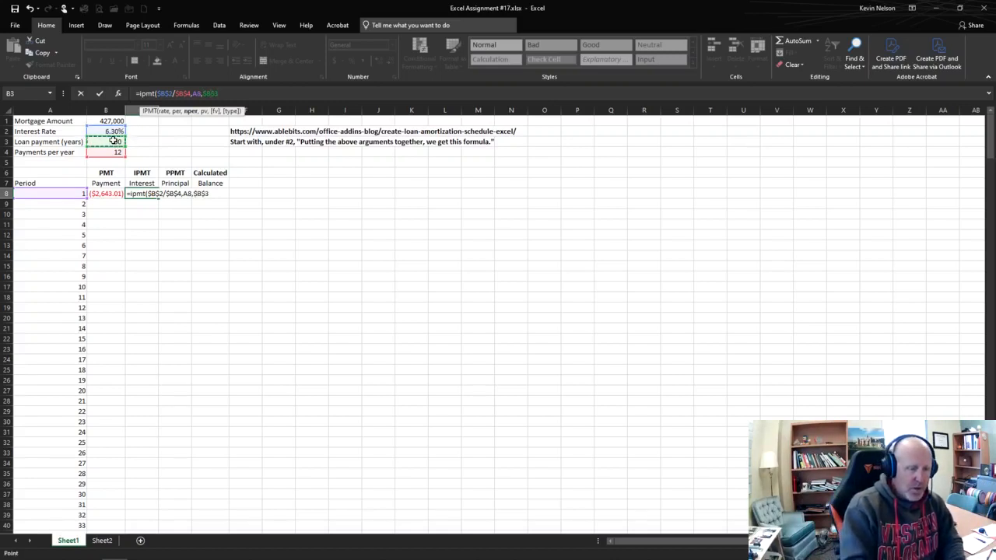
{"action": "type", "text": "*"}
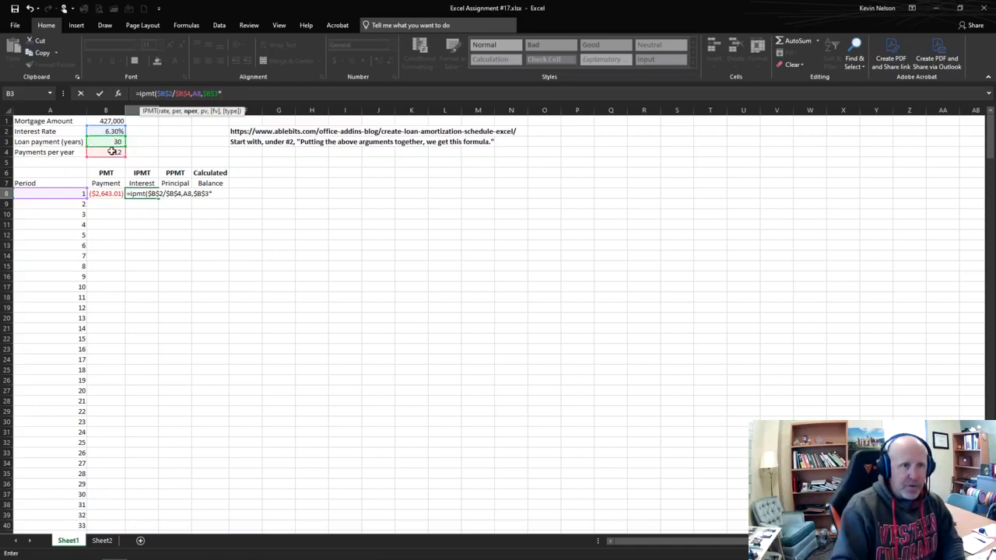
{"action": "left_click", "coordinate": [113, 151]}
{"action": "key", "text": "F4"}
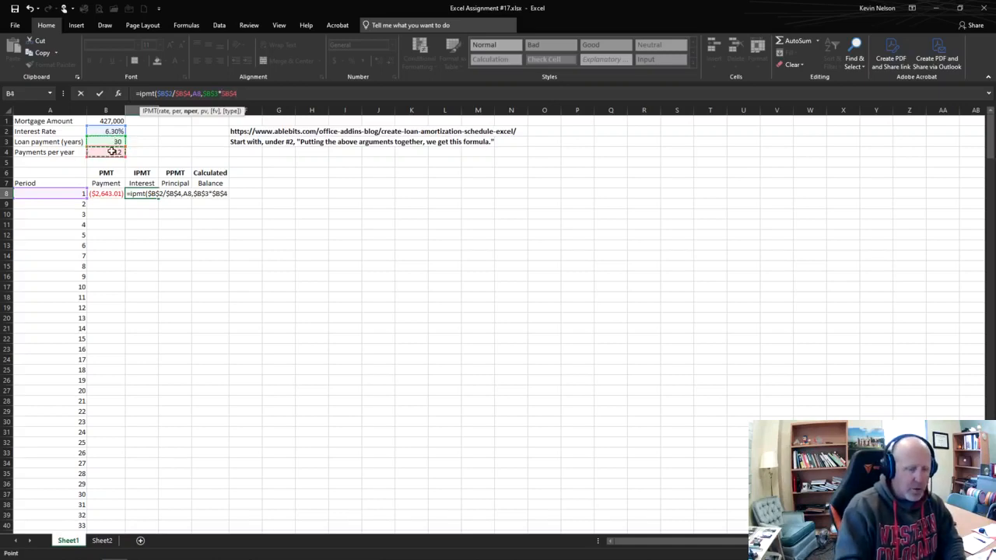
{"action": "type", "text": ","}
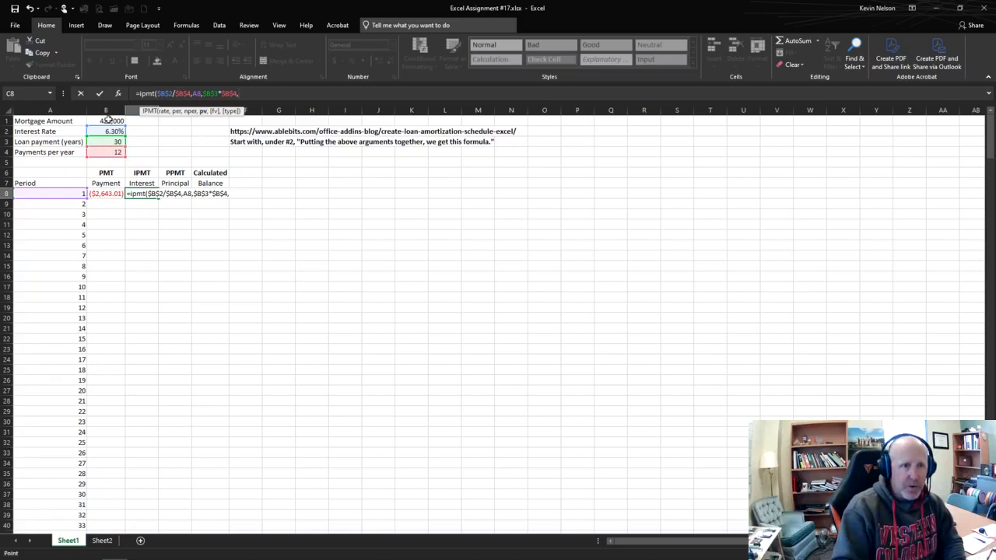
Step: Add the mortgage amount $B$1 as the present value and complete the IPMT formula in C8
{"action": "left_click", "coordinate": [109, 117]}
{"action": "key", "text": "F4"}
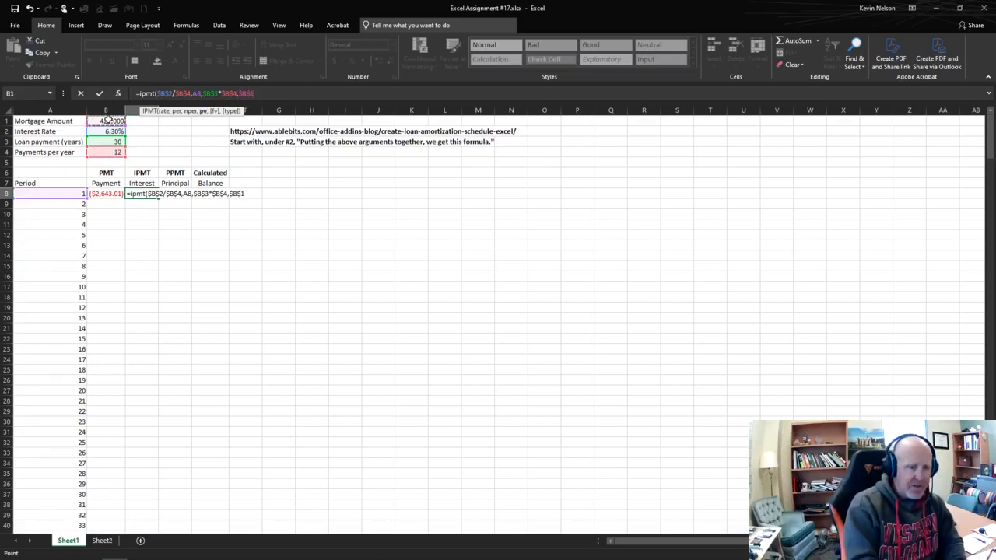
{"action": "key", "text": "Return"}
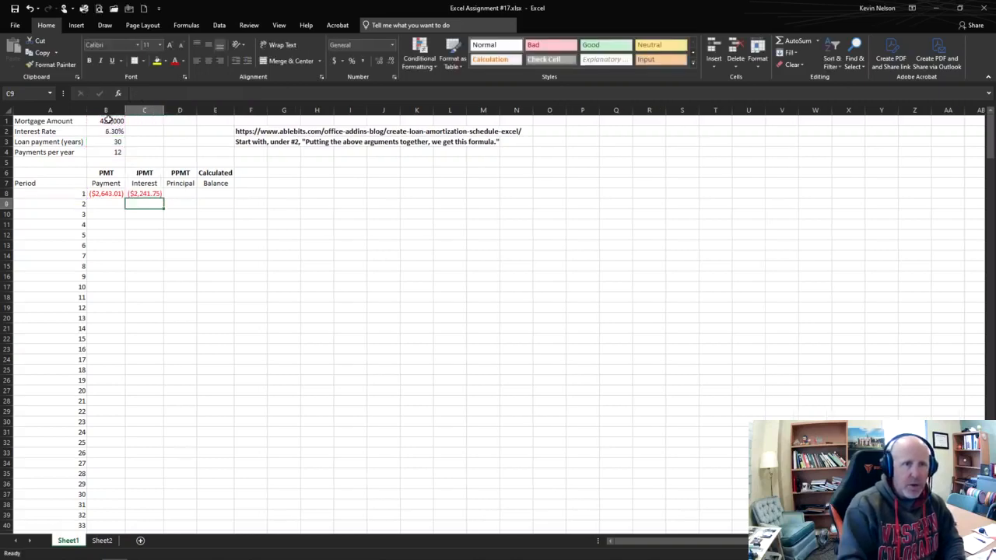
Step: Review the arguments of the IPMT formula in C8, especially the number of periods, without changing it
{"action": "left_click", "coordinate": [182, 196]}
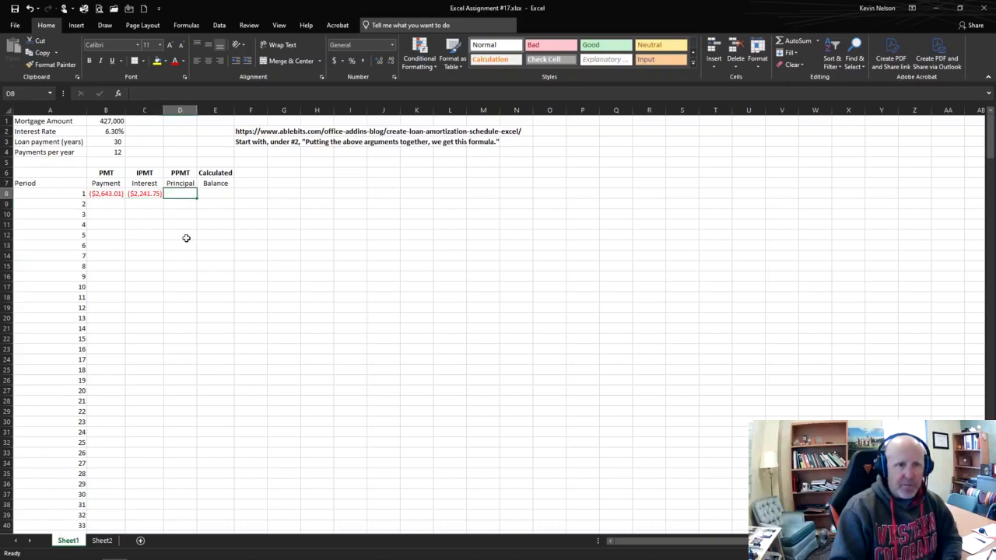
{"action": "left_click", "coordinate": [156, 196]}
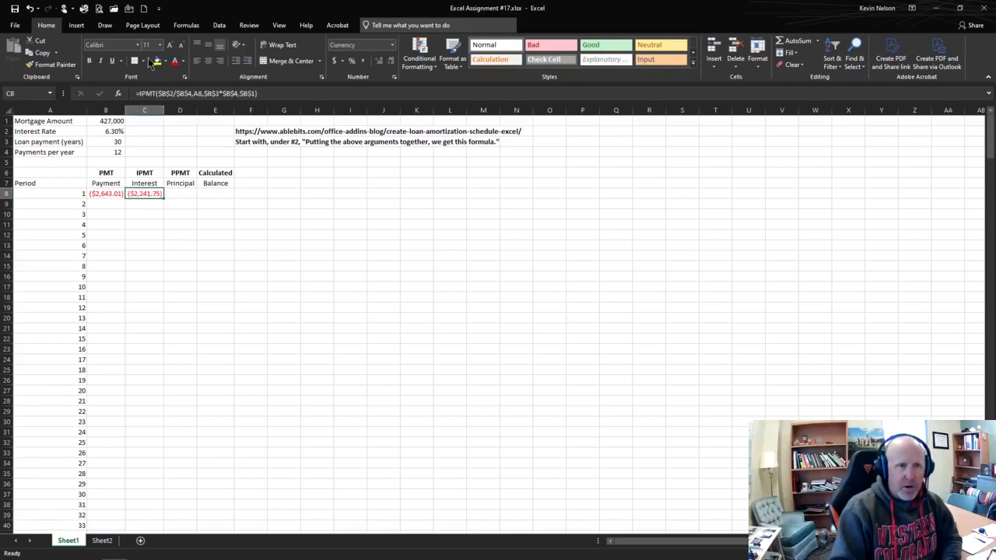
{"action": "left_click", "coordinate": [160, 93]}
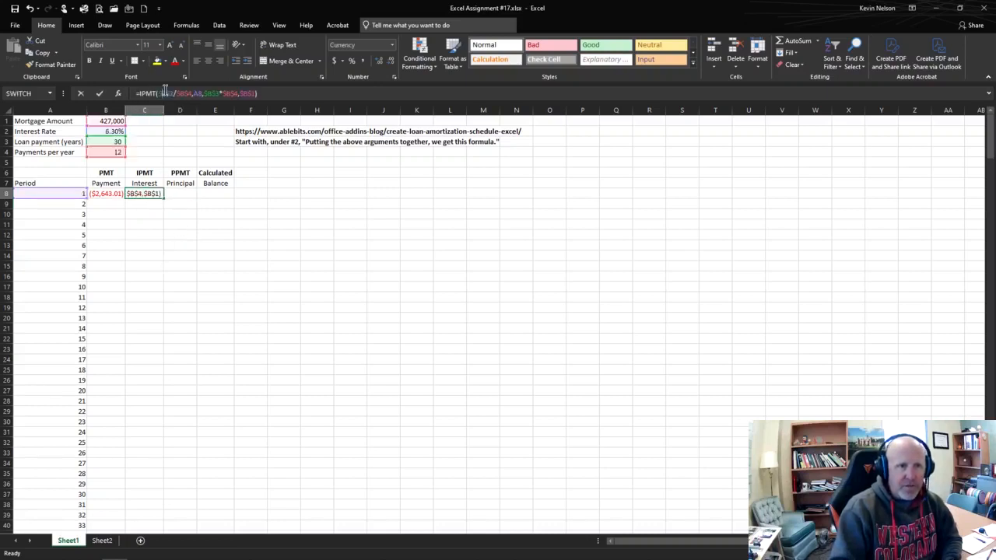
{"action": "left_click", "coordinate": [205, 94]}
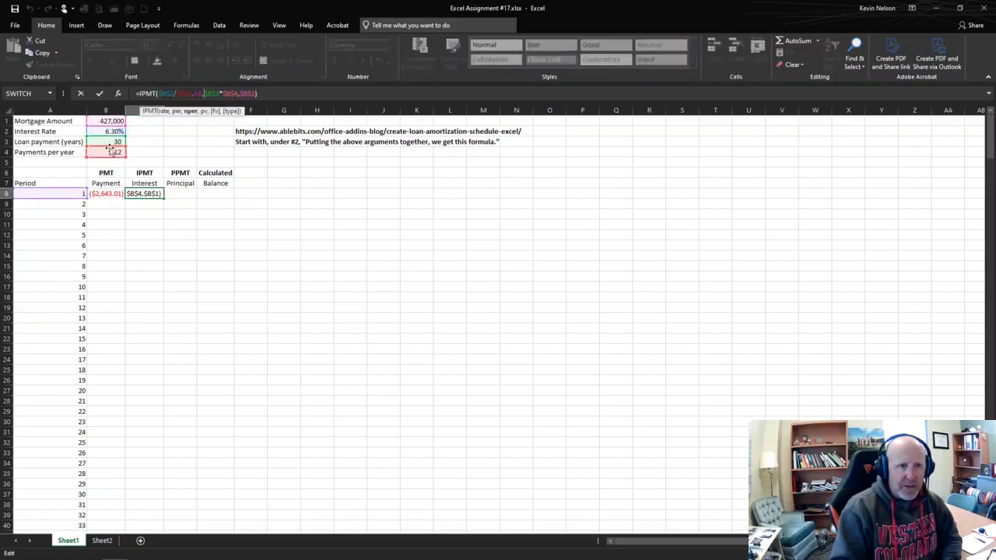
{"action": "left_click", "coordinate": [184, 249]}
{"action": "key", "text": "Escape"}
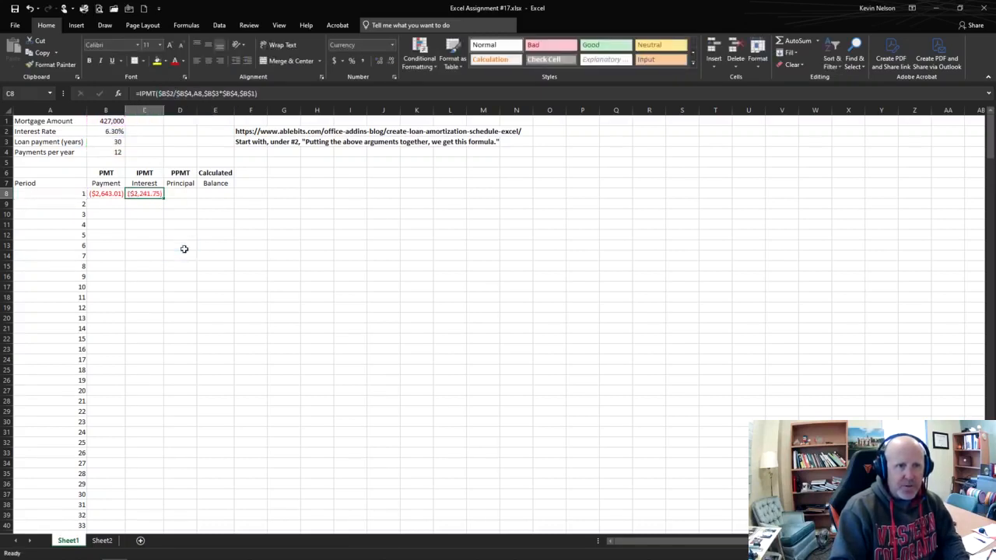
Step: Start the principal formula for period 1 in D8 with the PPMT function, correcting the mistyped name
{"action": "left_click", "coordinate": [180, 196]}
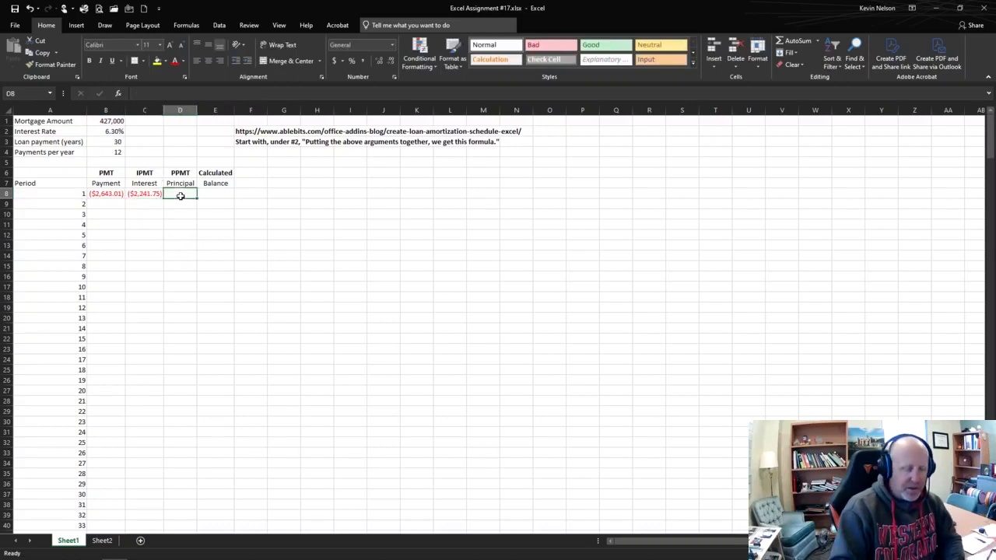
{"action": "type", "text": "=p[p"}
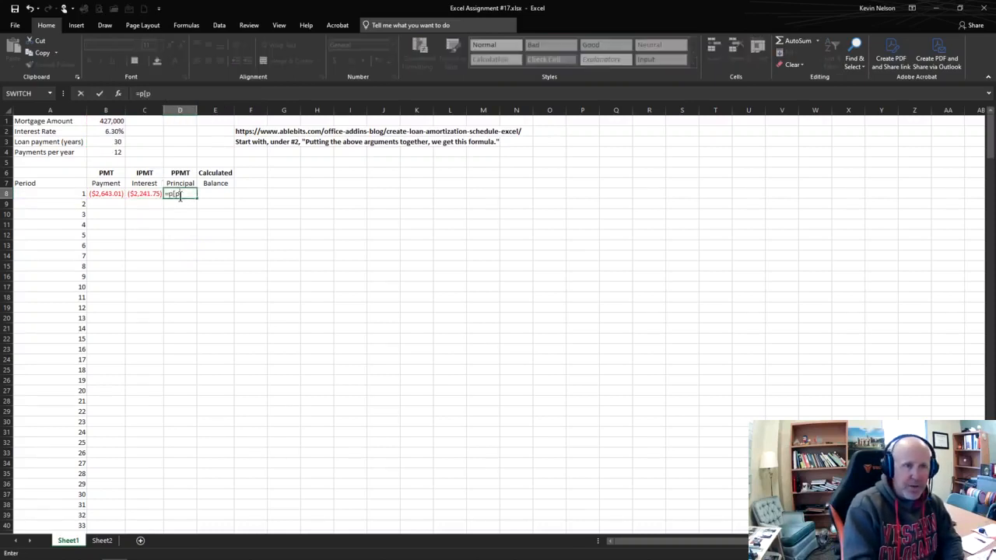
{"action": "key", "text": "BackSpace"}
{"action": "key", "text": "BackSpace"}
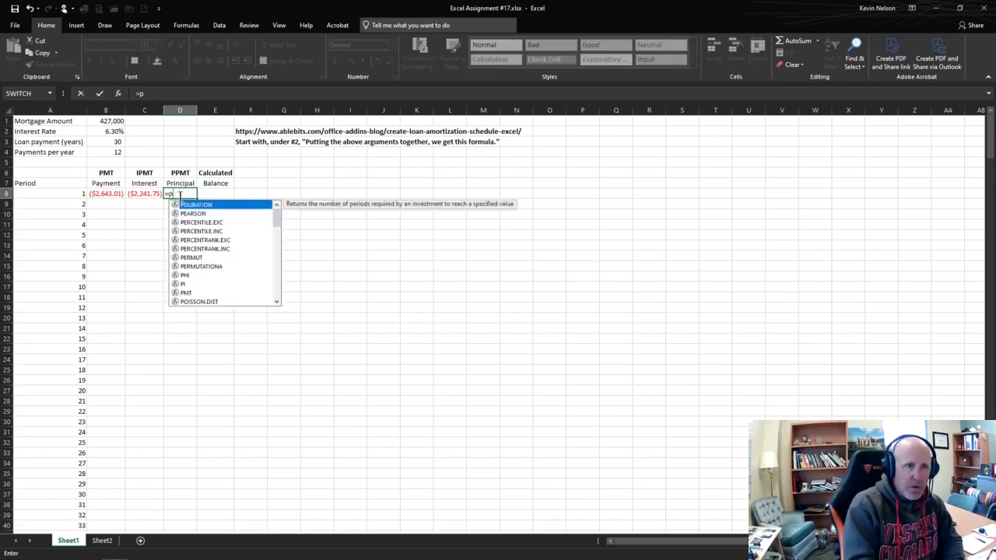
{"action": "type", "text": "pmt"}
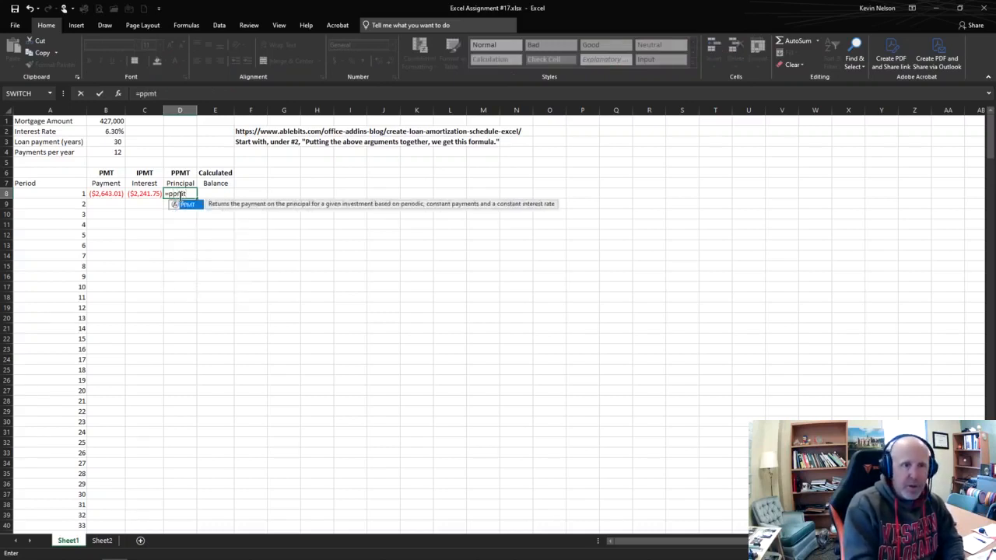
{"action": "type", "text": "("}
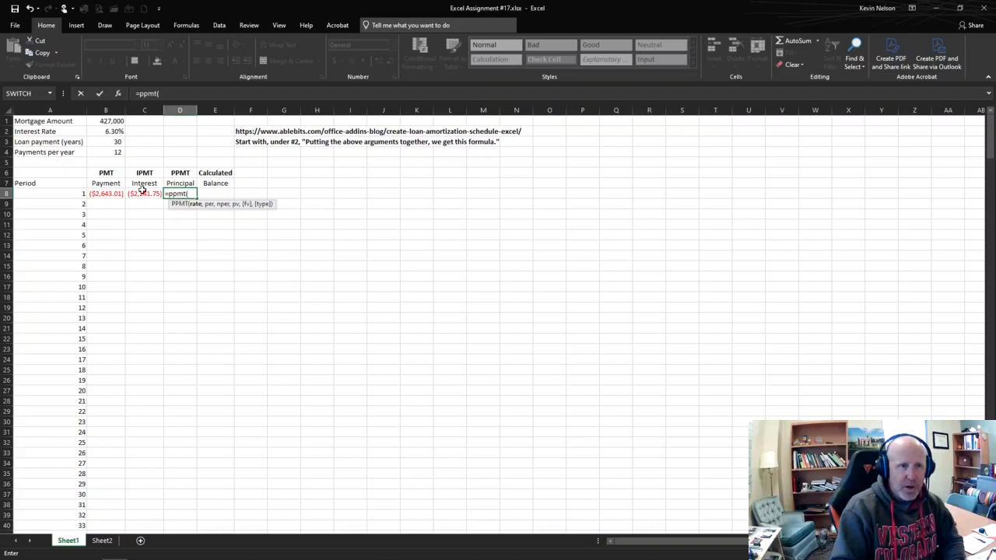
Step: Enter the periodic rate in the PPMT formula as $B$2/$B$4 with absolute references
{"action": "left_click", "coordinate": [115, 131]}
{"action": "key", "text": "F4"}
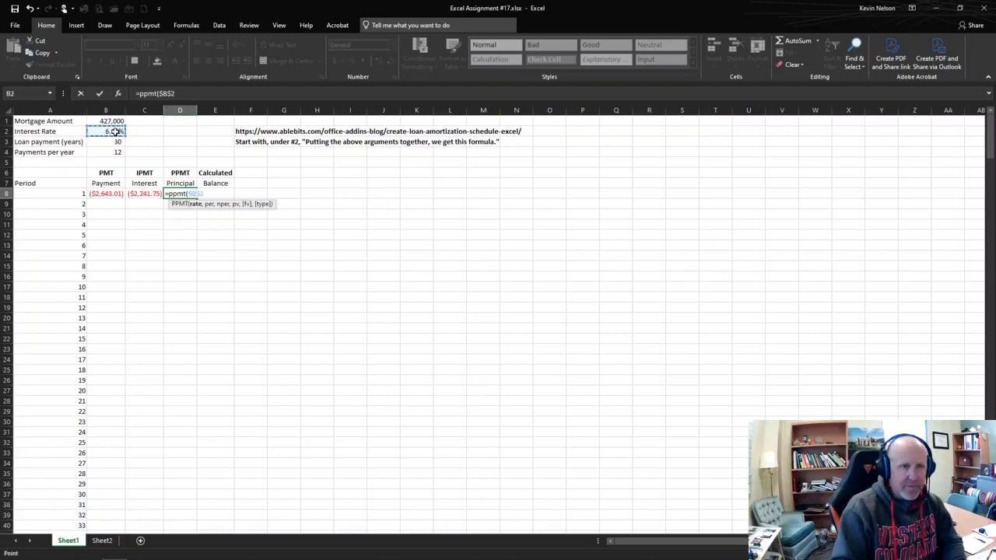
{"action": "type", "text": "/"}
{"action": "left_click", "coordinate": [112, 151]}
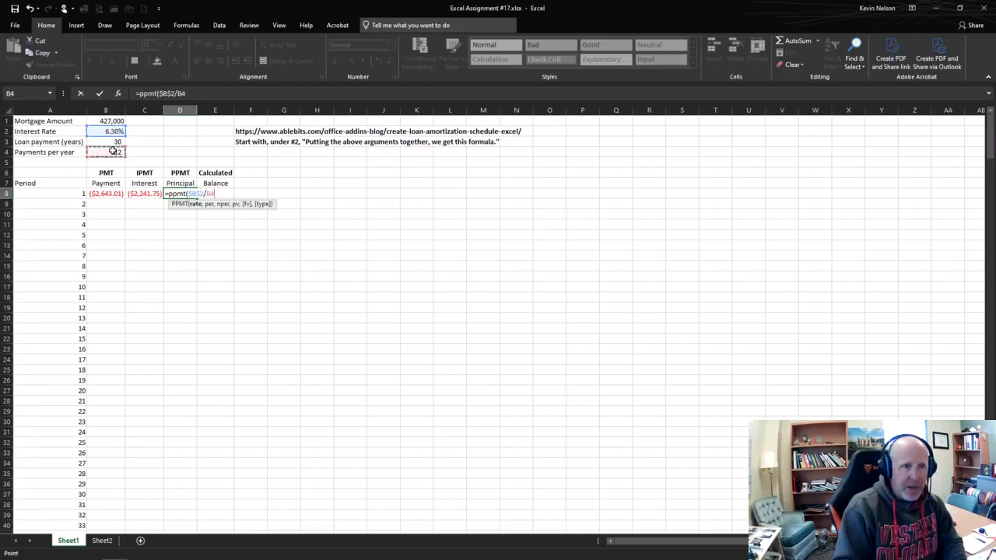
{"action": "key", "text": "F4"}
{"action": "type", "text": ","}
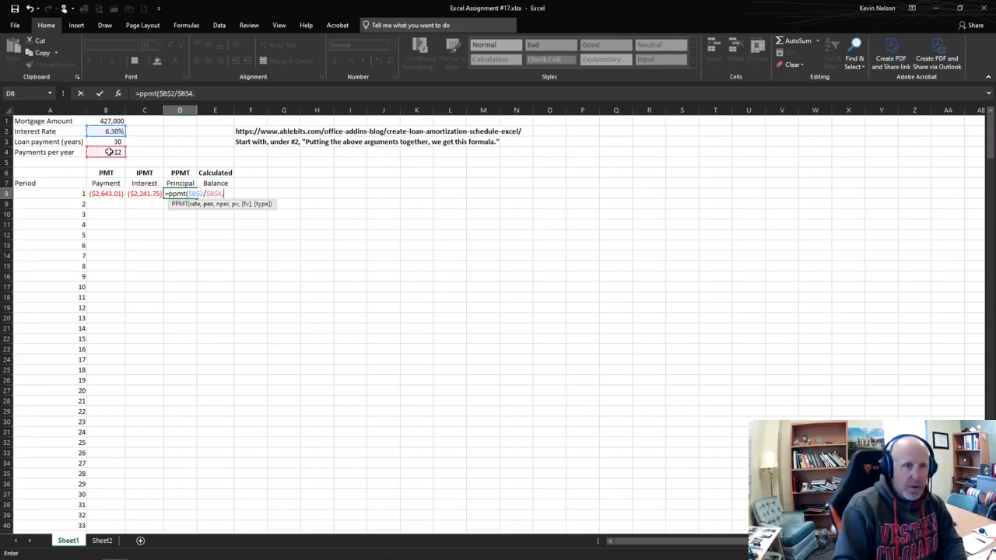
Step: Add the period A8 as a relative reference and the number of periods $B$3*$B$4 to the PPMT formula
{"action": "left_click", "coordinate": [44, 197]}
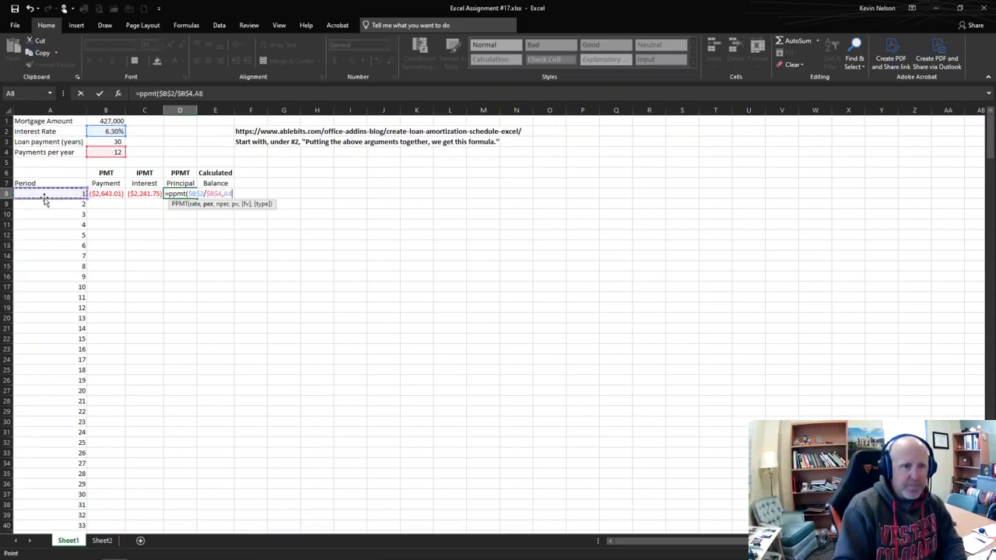
{"action": "type", "text": ","}
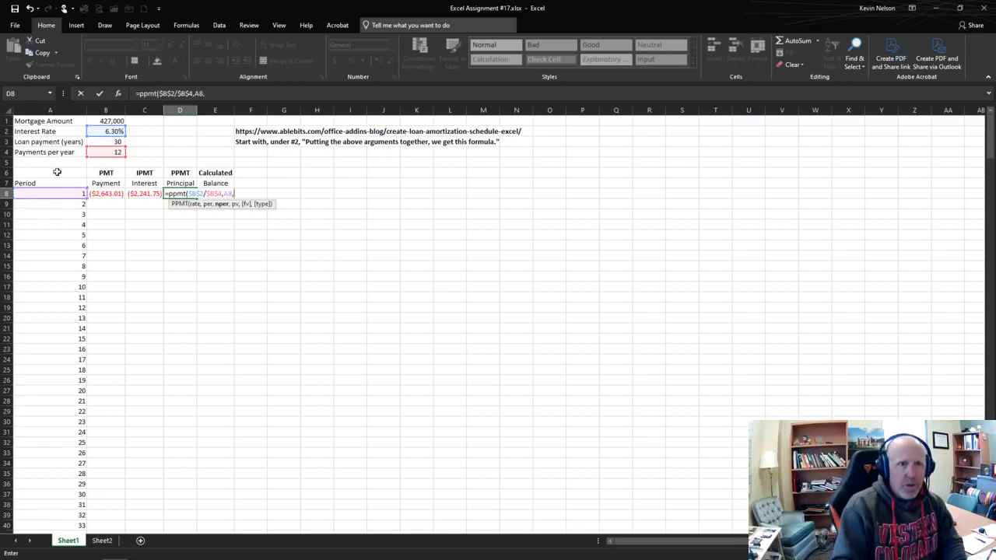
{"action": "left_click", "coordinate": [115, 140]}
{"action": "key", "text": "F4"}
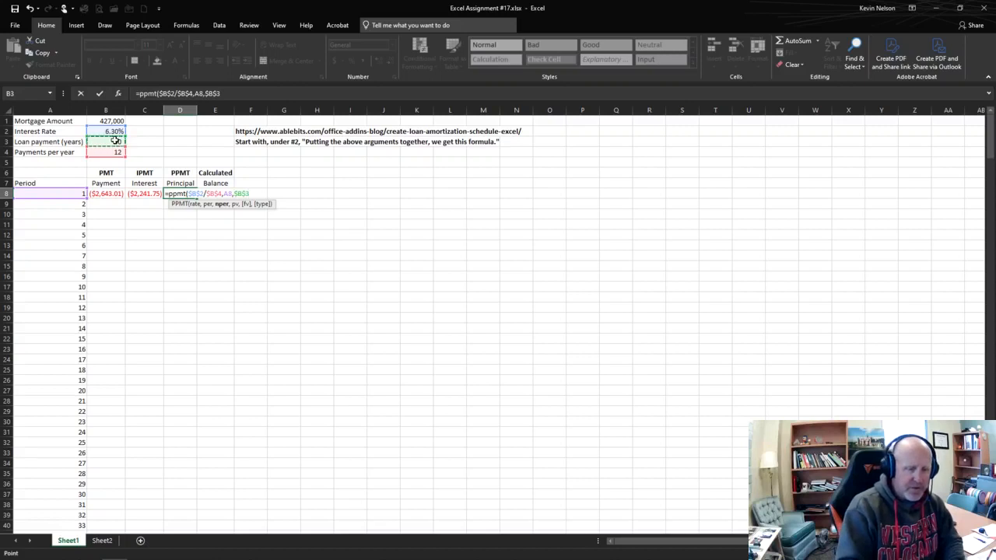
{"action": "type", "text": "*"}
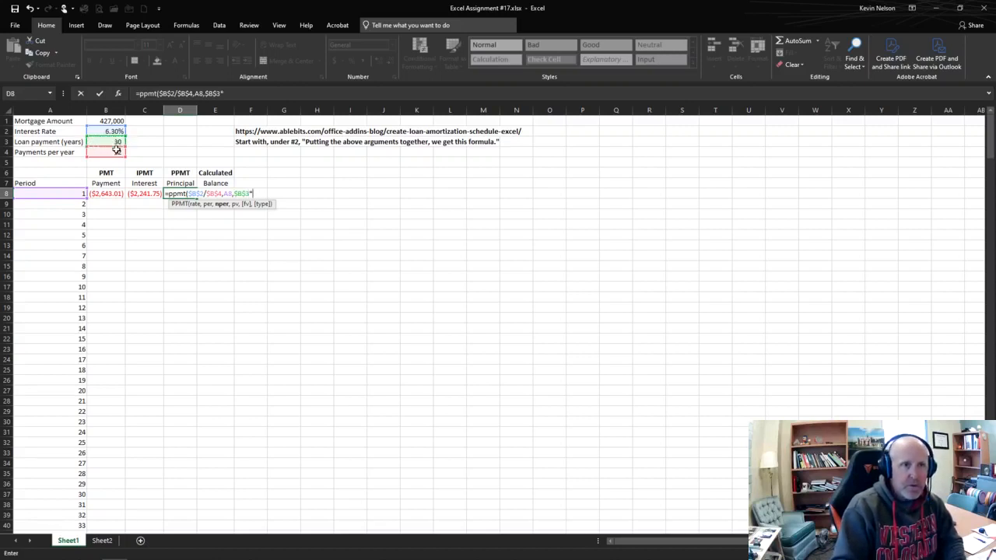
{"action": "left_click", "coordinate": [116, 151]}
{"action": "key", "text": "F4"}
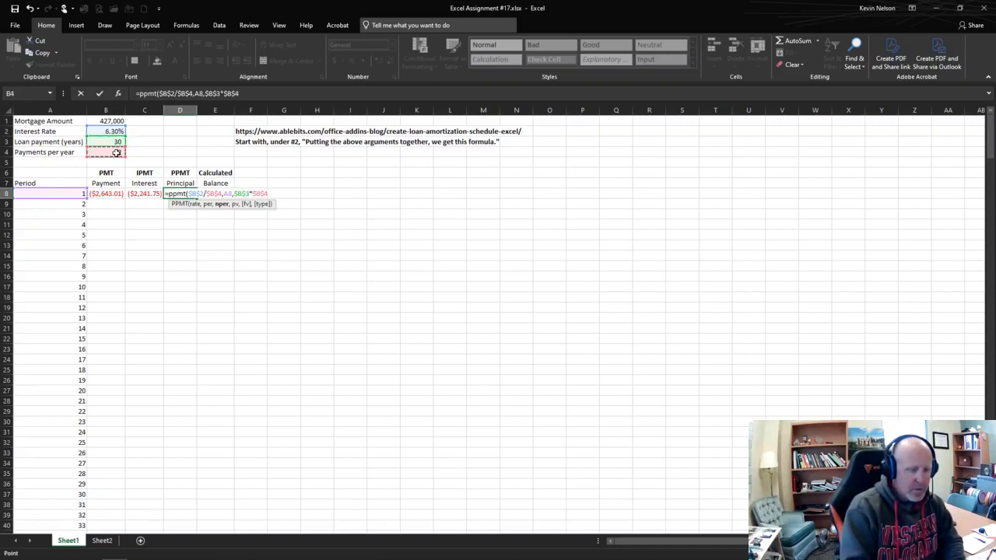
{"action": "type", "text": ","}
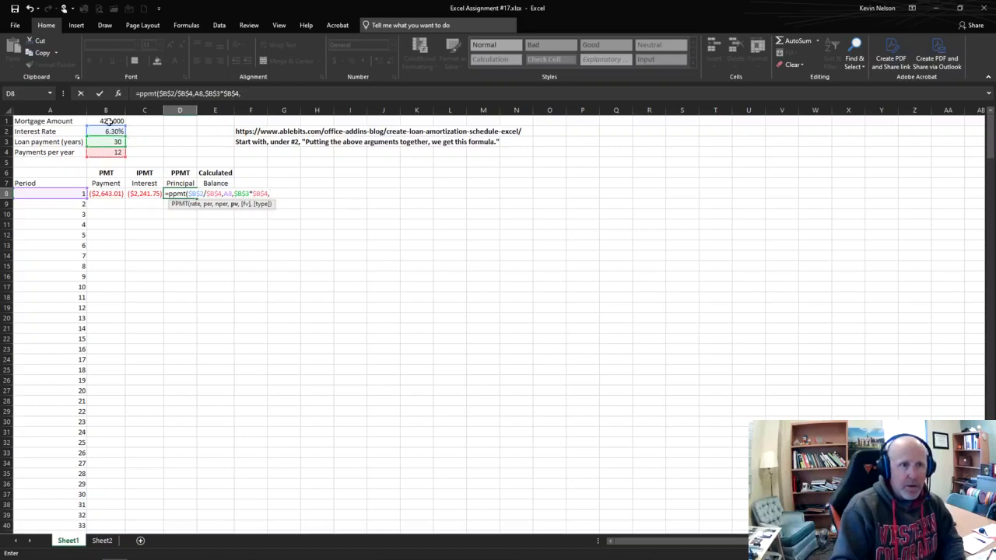
Step: Add the mortgage amount $B$1 as the present value and complete the PPMT formula in D8
{"action": "left_click", "coordinate": [111, 122]}
{"action": "key", "text": "F4"}
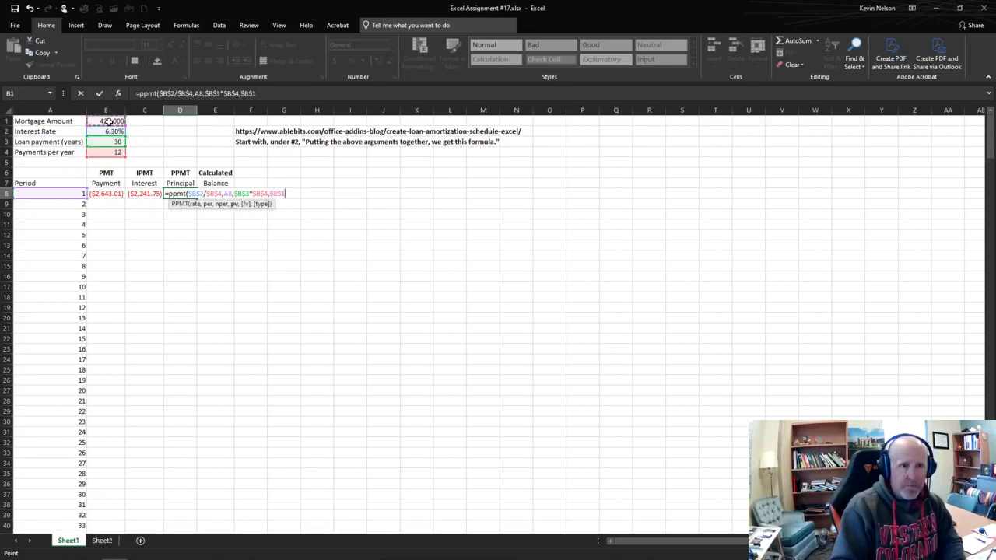
{"action": "type", "text": ")"}
{"action": "key", "text": "Return"}
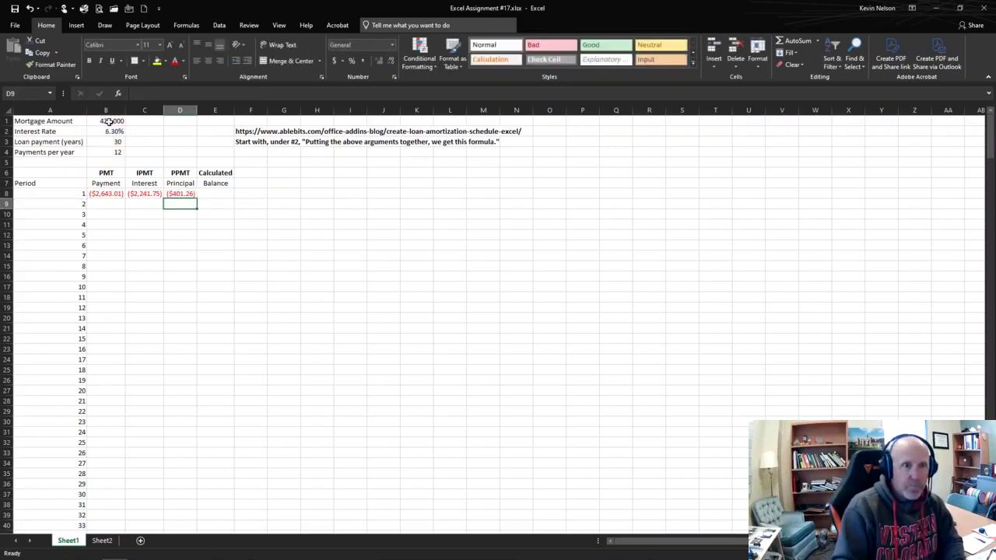
Step: Review the period 1 payment, interest and principal formulas in B8, C8 and D8
{"action": "left_click", "coordinate": [182, 254]}
{"action": "left_click", "coordinate": [155, 193]}
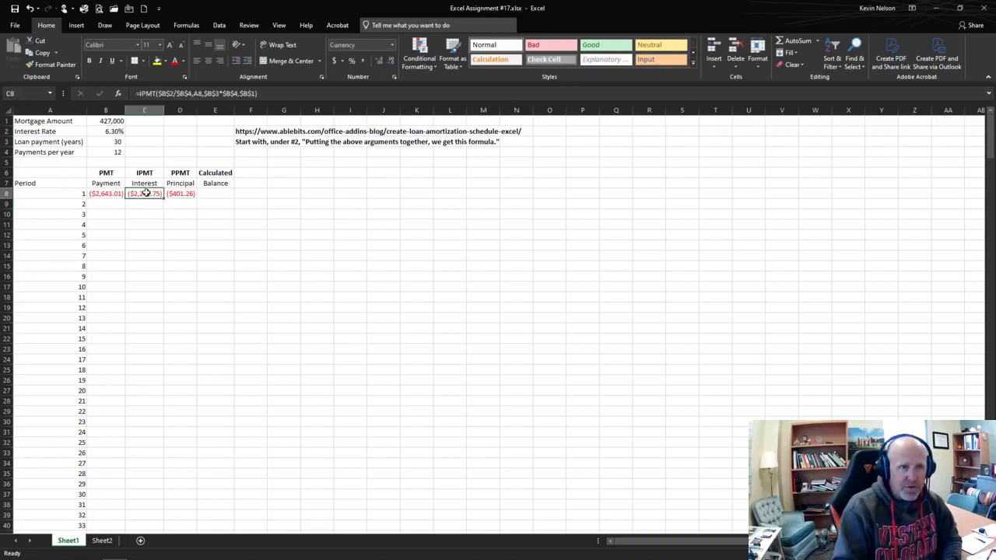
{"action": "left_click", "coordinate": [172, 194]}
{"action": "left_click", "coordinate": [141, 193]}
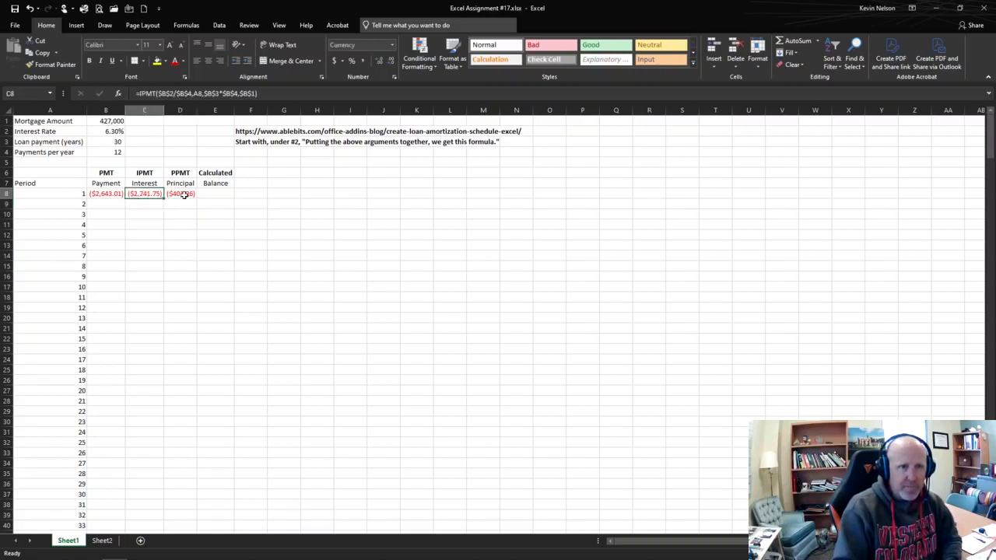
{"action": "left_click", "coordinate": [185, 194]}
{"action": "left_click", "coordinate": [99, 195]}
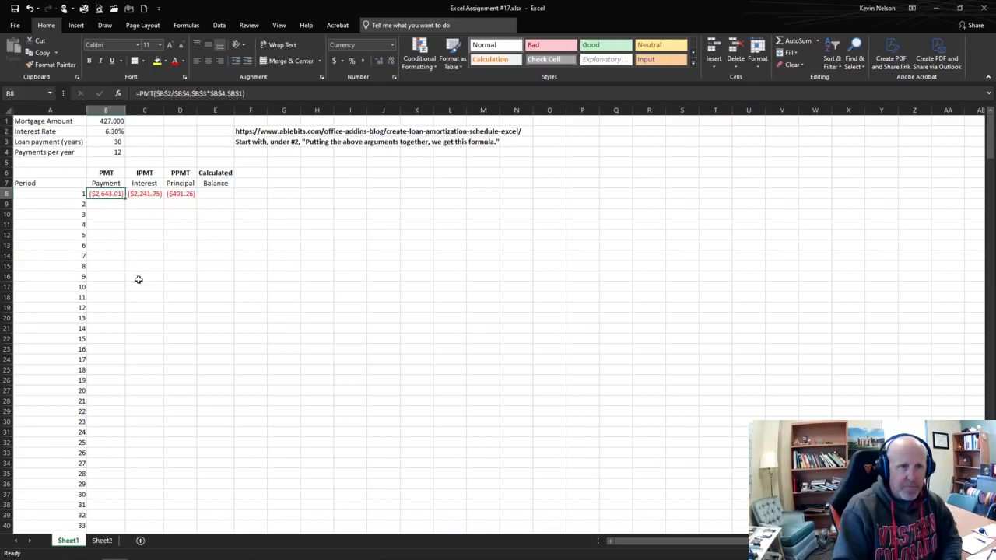
Step: Add interest C8 and principal D8 in a scratch formula in I8 to check the payment, and clear the cell
{"action": "left_click", "coordinate": [348, 193]}
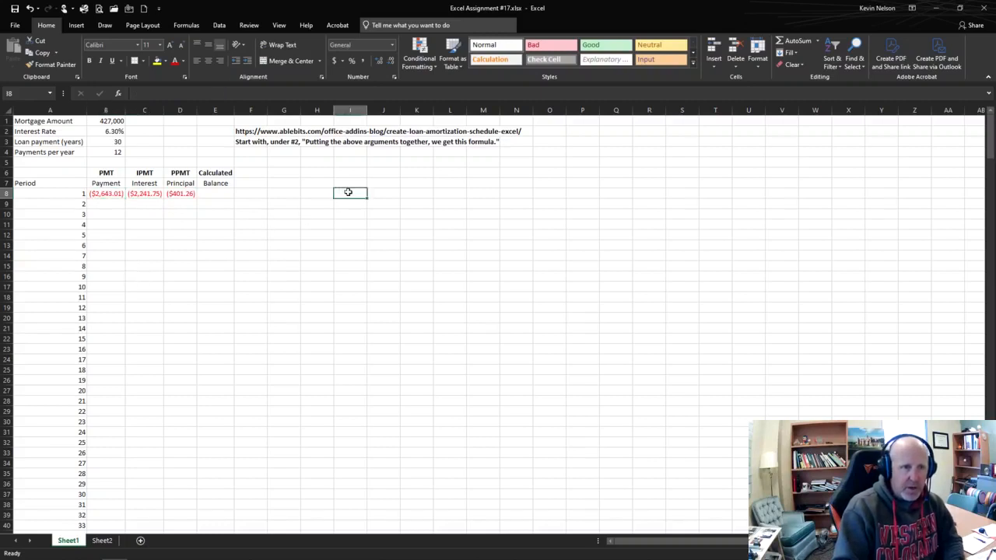
{"action": "type", "text": "="}
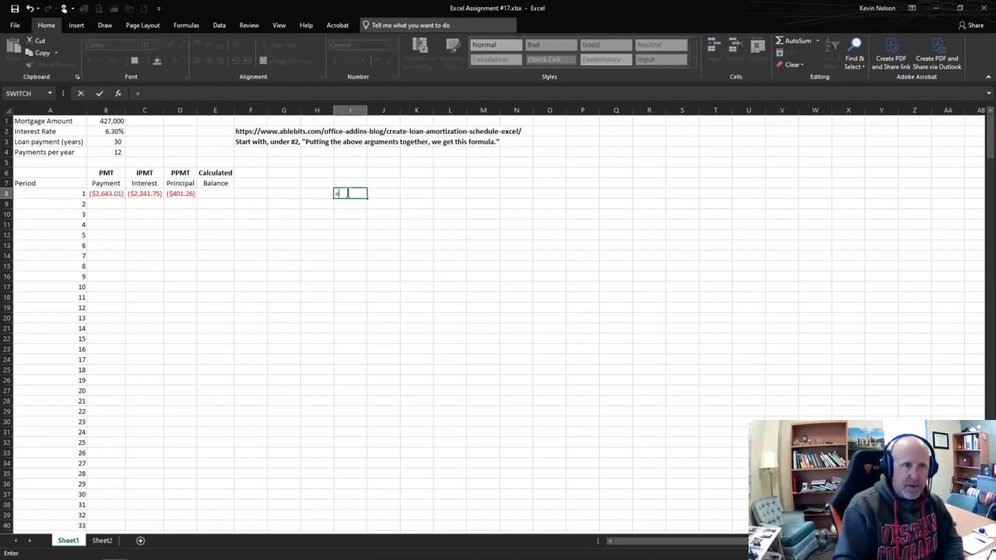
{"action": "left_click", "coordinate": [147, 194]}
{"action": "type", "text": "+"}
{"action": "left_click", "coordinate": [178, 194]}
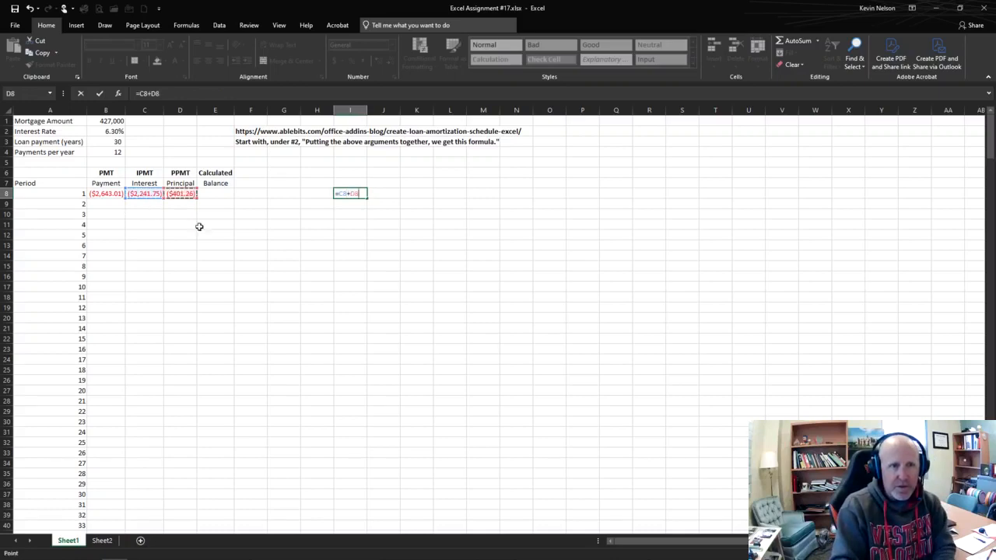
{"action": "key", "text": "Return"}
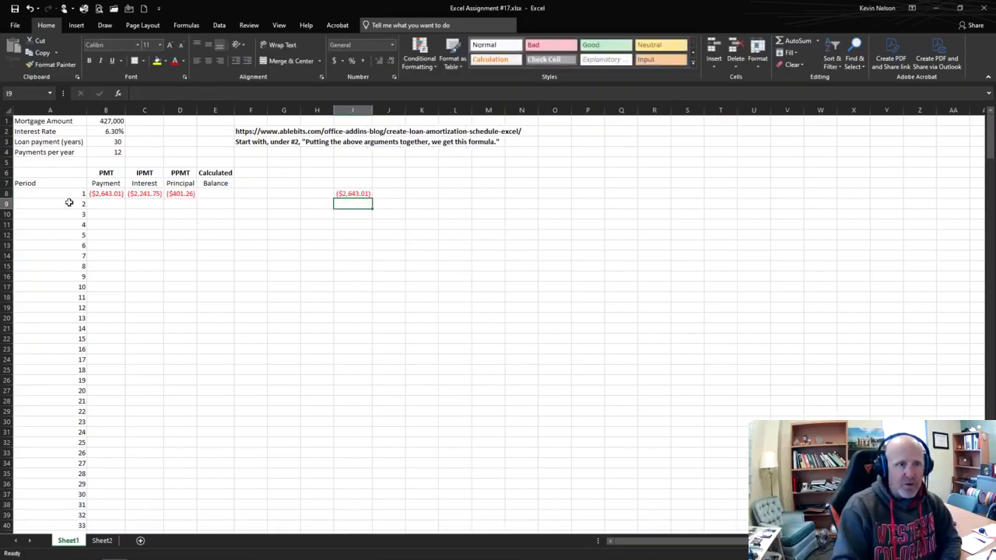
{"action": "left_click", "coordinate": [357, 193]}
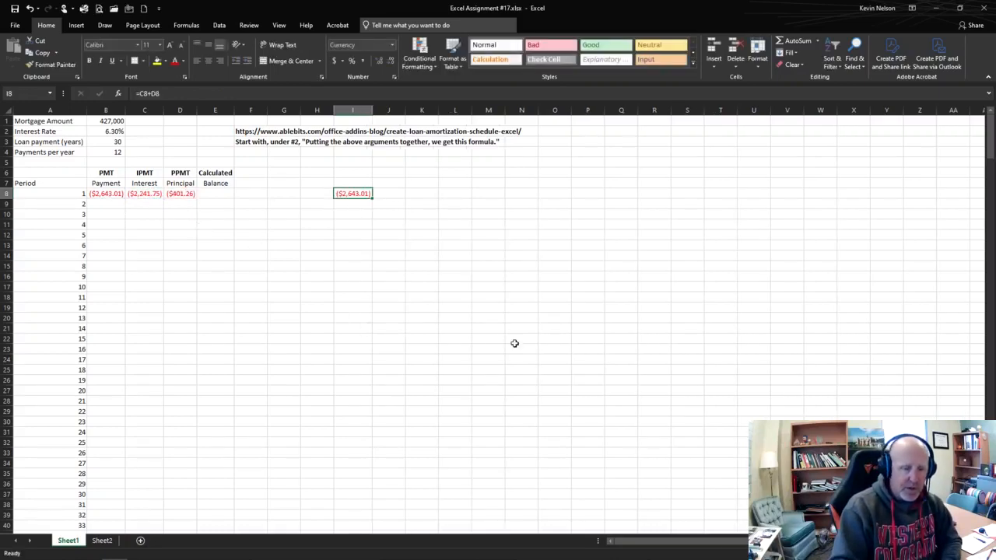
{"action": "key", "text": "Delete"}
Step: Enter the period 1 balance formula =B1+D8 in E8, adding the negative principal to the mortgage amount
{"action": "left_click", "coordinate": [218, 194]}
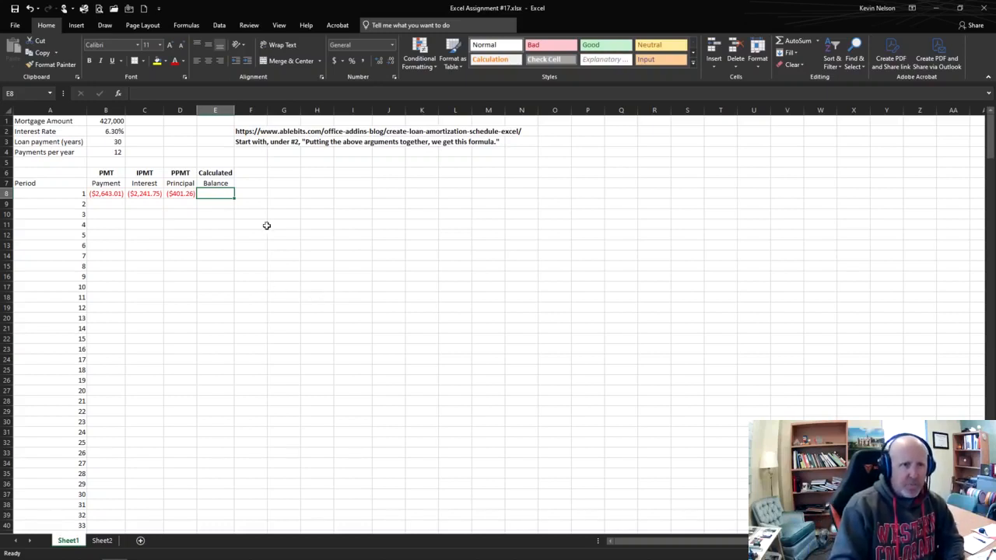
{"action": "type", "text": "="}
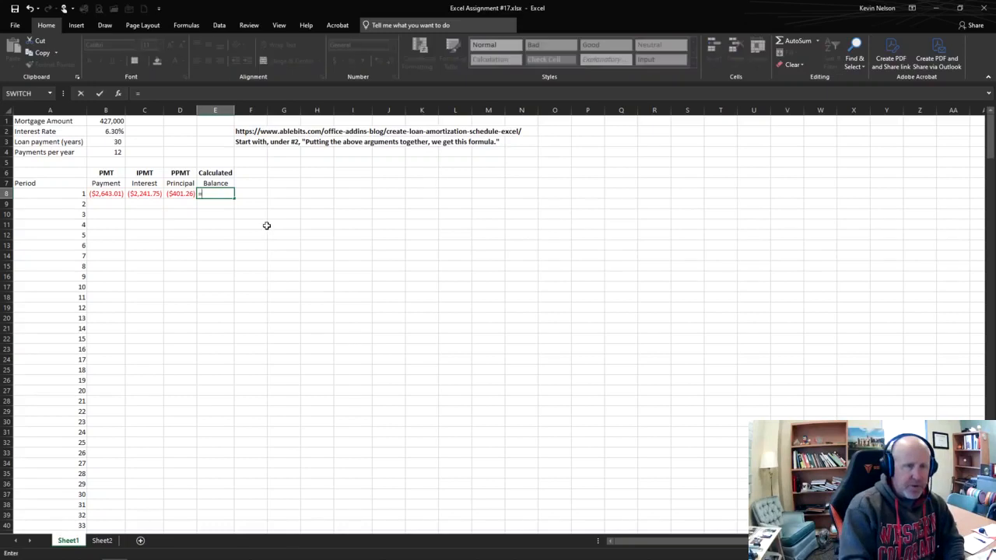
{"action": "left_click", "coordinate": [113, 121]}
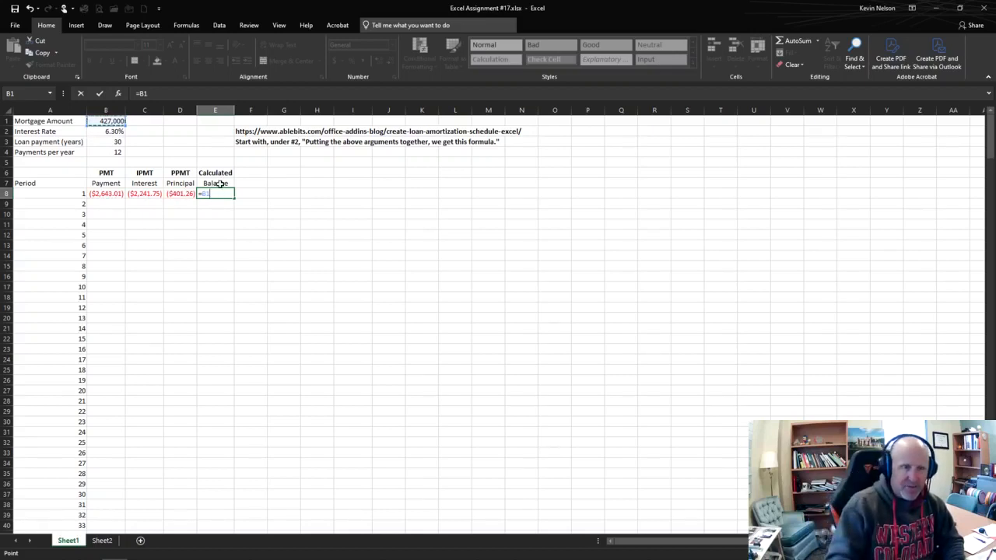
{"action": "type", "text": "+"}
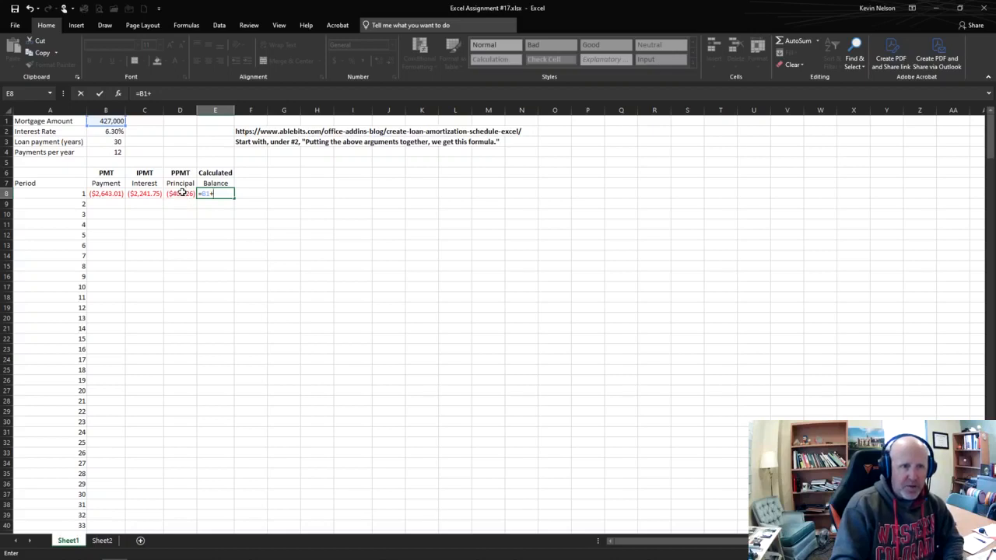
{"action": "left_click", "coordinate": [181, 193]}
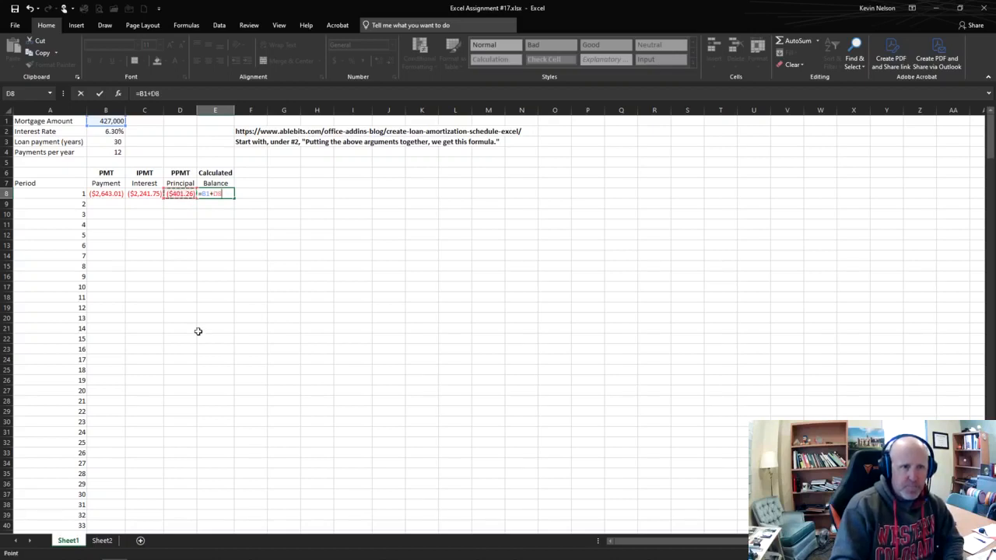
{"action": "key", "text": "ctrl+Return"}
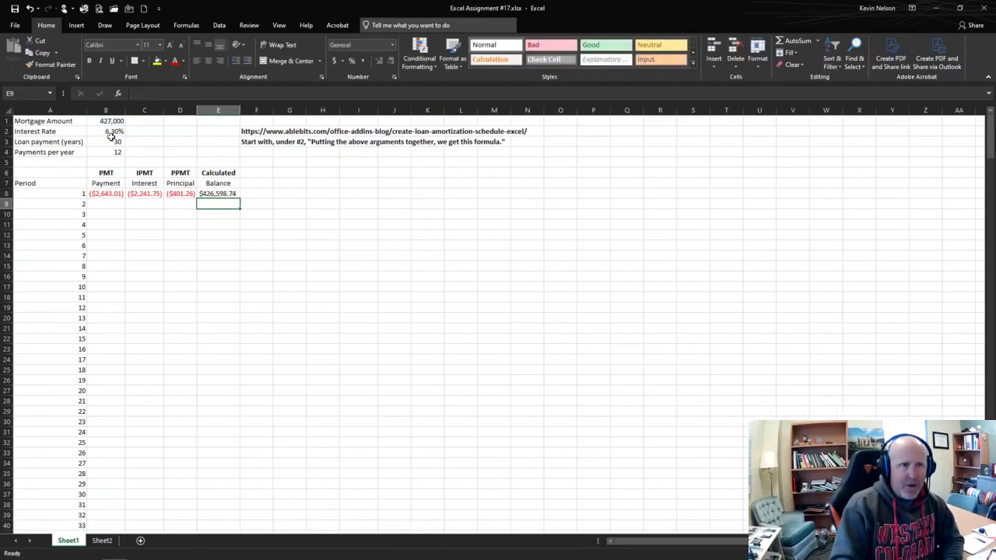
{"action": "left_click", "coordinate": [219, 195]}
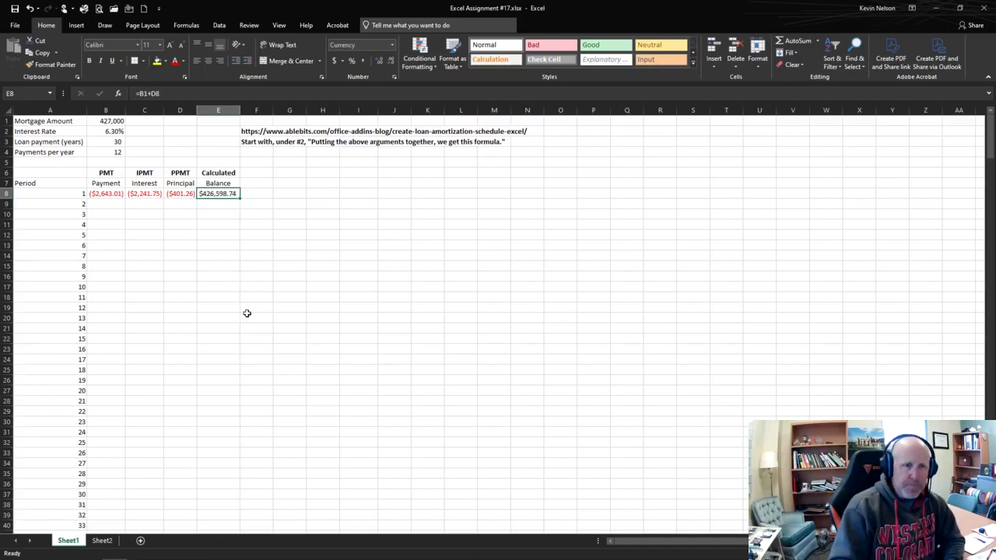
Step: Fill the payment, interest and principal formulas from B8:D8 down to row 367 and autofit the width of column D
{"action": "left_click", "coordinate": [102, 195]}
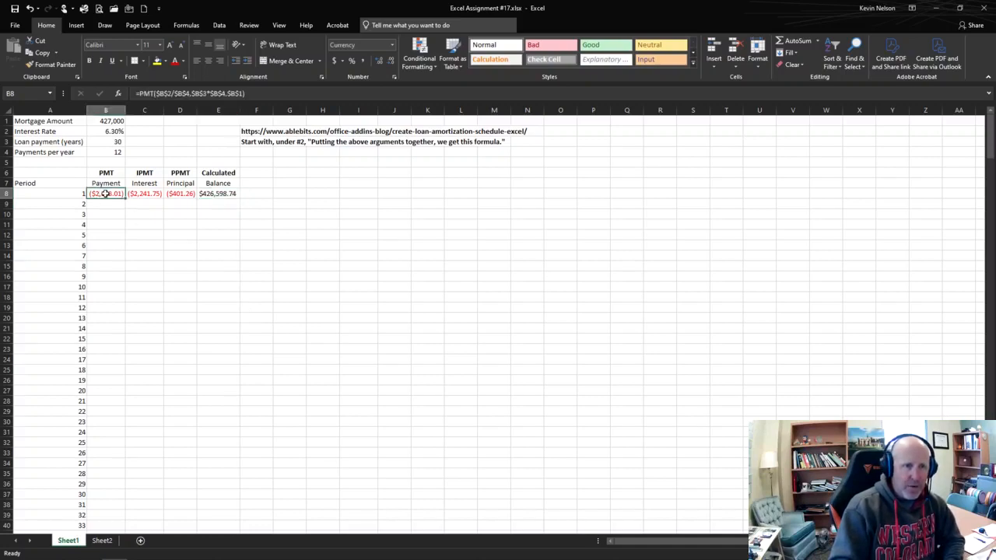
{"action": "left_click_drag", "start_coordinate": [105, 193], "coordinate": [192, 520]}
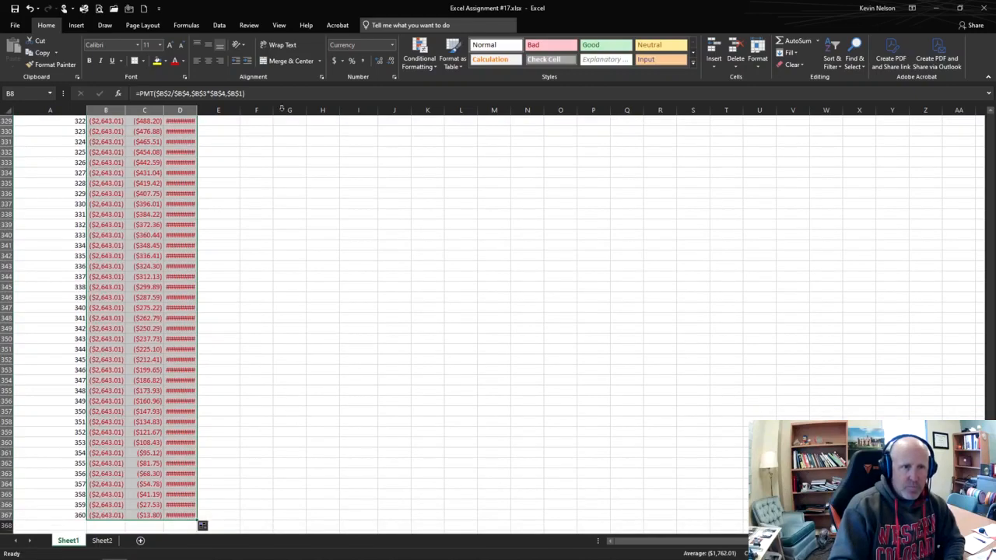
{"action": "scroll", "coordinate": [298, 272], "scroll_direction": "up", "scroll_amount": 10}
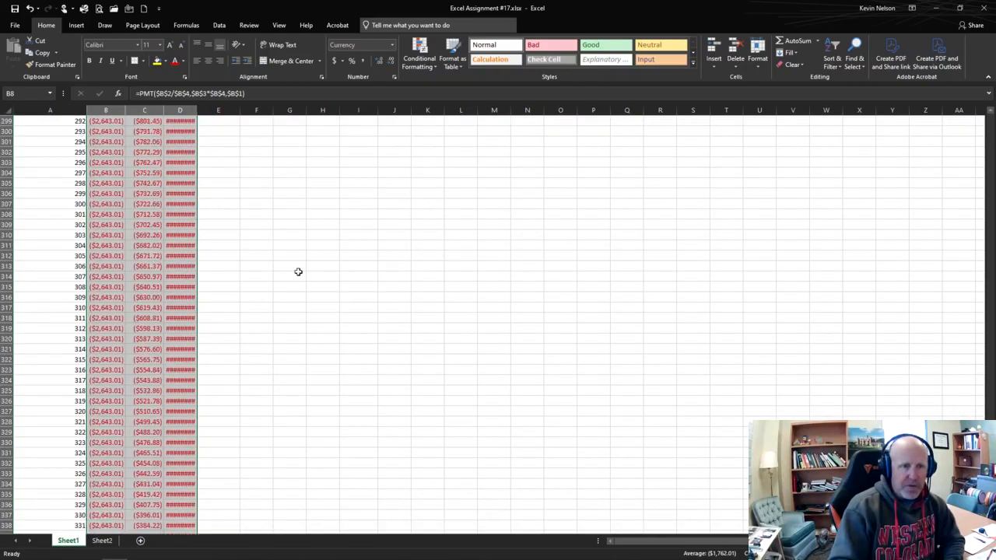
{"action": "scroll", "coordinate": [298, 272], "scroll_direction": "up", "scroll_amount": 9}
{"action": "scroll", "coordinate": [298, 271], "scroll_direction": "up", "scroll_amount": 10}
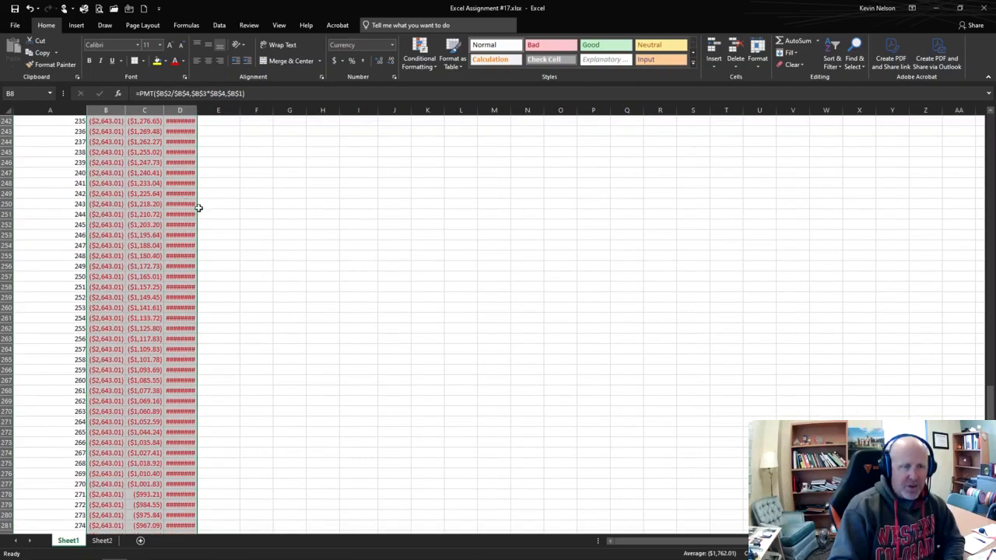
{"action": "scroll", "coordinate": [268, 243], "scroll_direction": "up", "scroll_amount": 20}
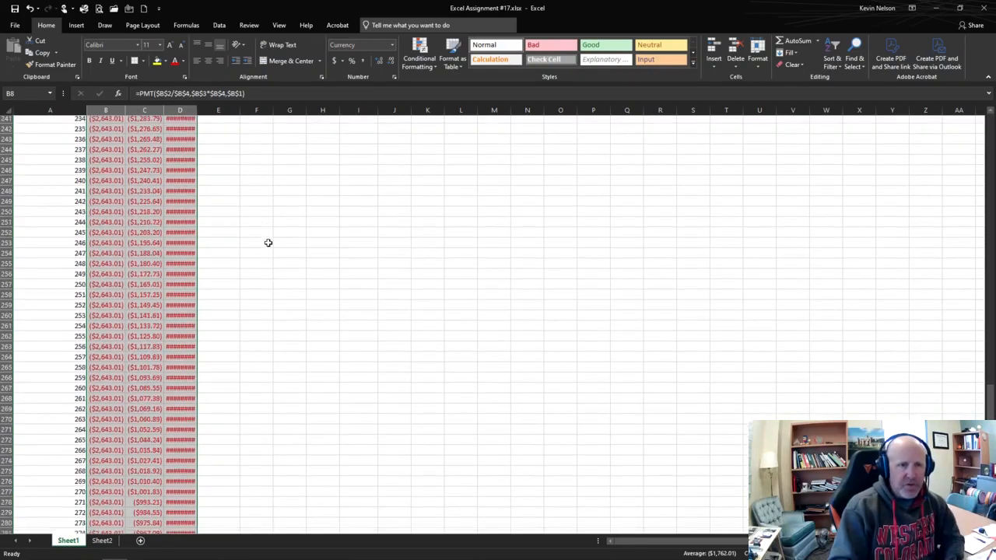
{"action": "scroll", "coordinate": [187, 328], "scroll_direction": "down", "scroll_amount": 13}
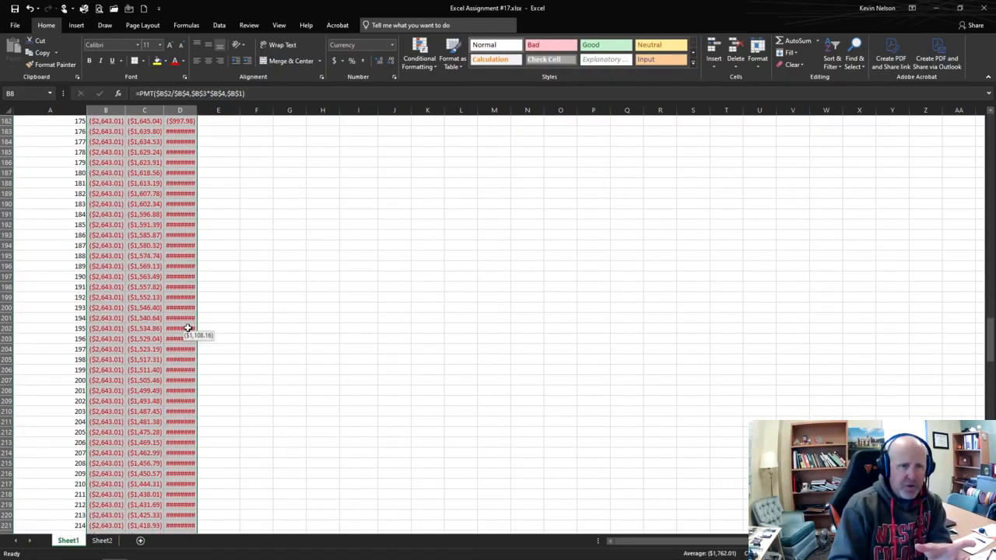
{"action": "double_click", "coordinate": [197, 110]}
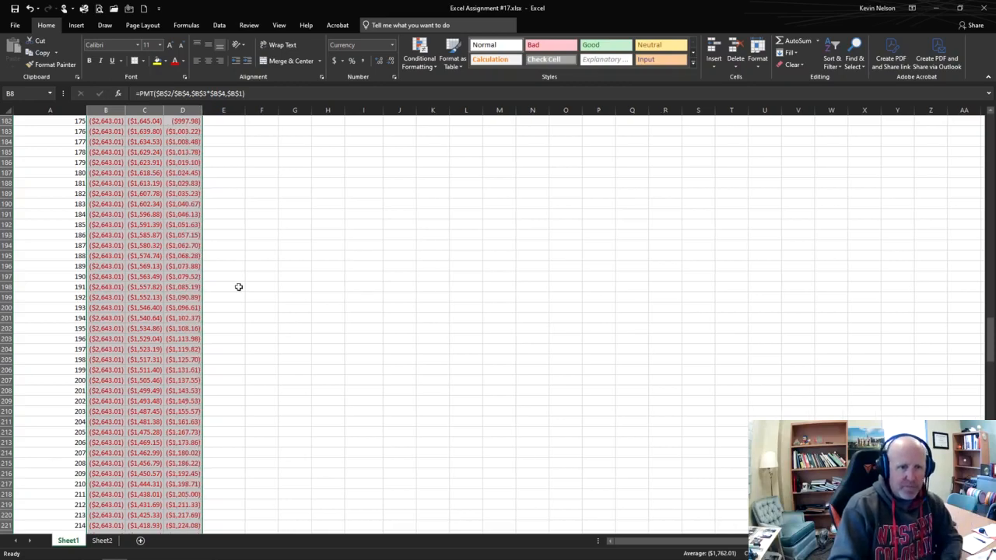
Step: Enter the period 2 balance formula =E8+D9 in E9, based on the previous period's balance
{"action": "scroll", "coordinate": [239, 287], "scroll_direction": "up", "scroll_amount": 16}
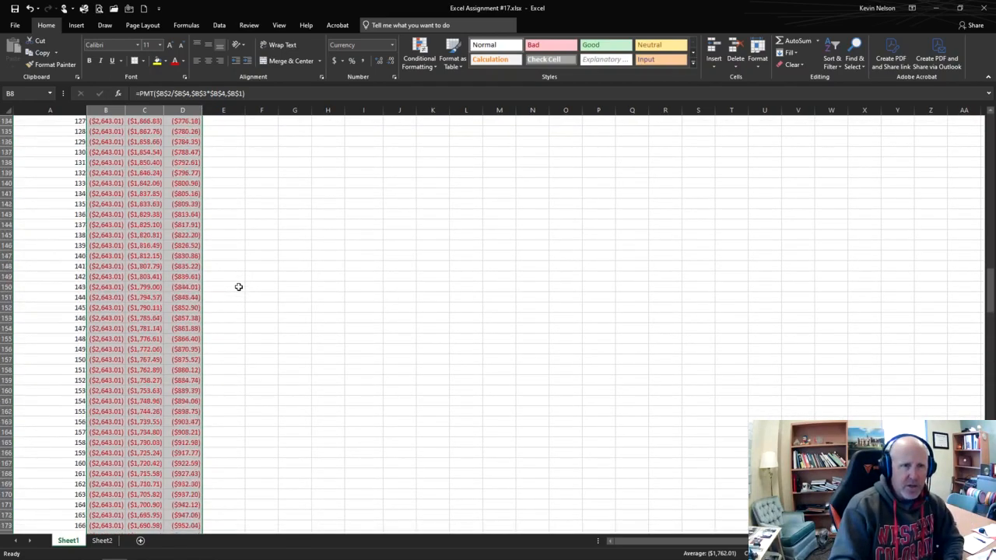
{"action": "scroll", "coordinate": [239, 287], "scroll_direction": "up", "scroll_amount": 20}
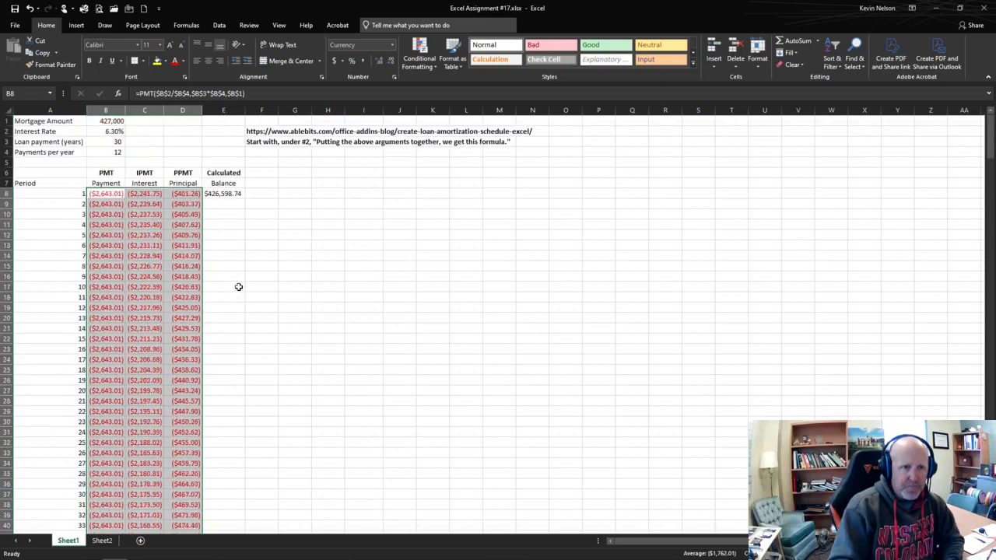
{"action": "left_click", "coordinate": [223, 204]}
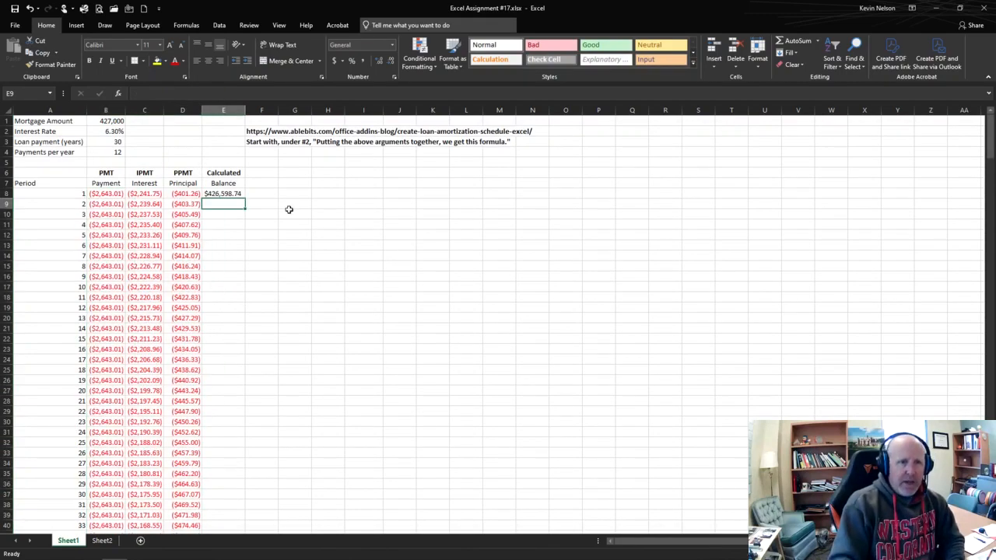
{"action": "left_click", "coordinate": [228, 194]}
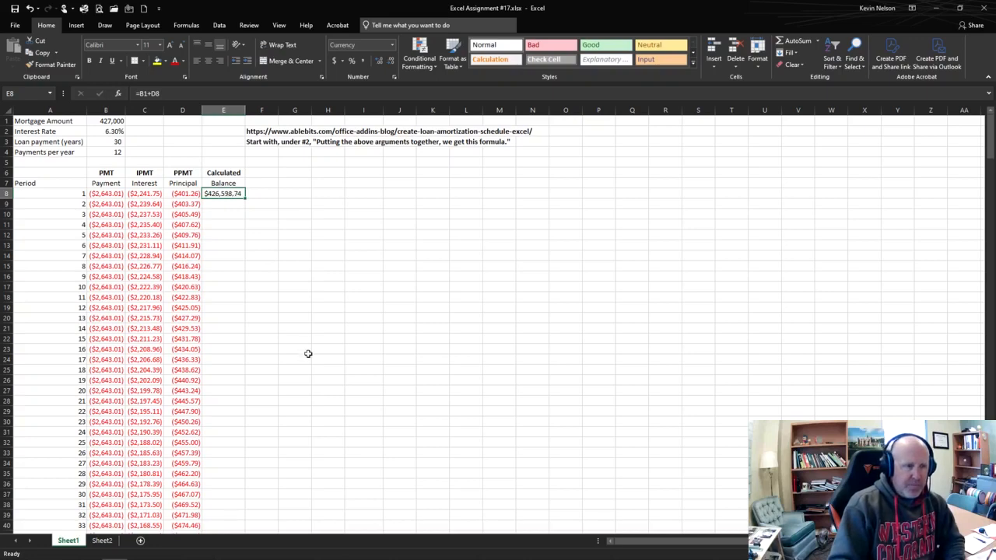
{"action": "left_click", "coordinate": [216, 204]}
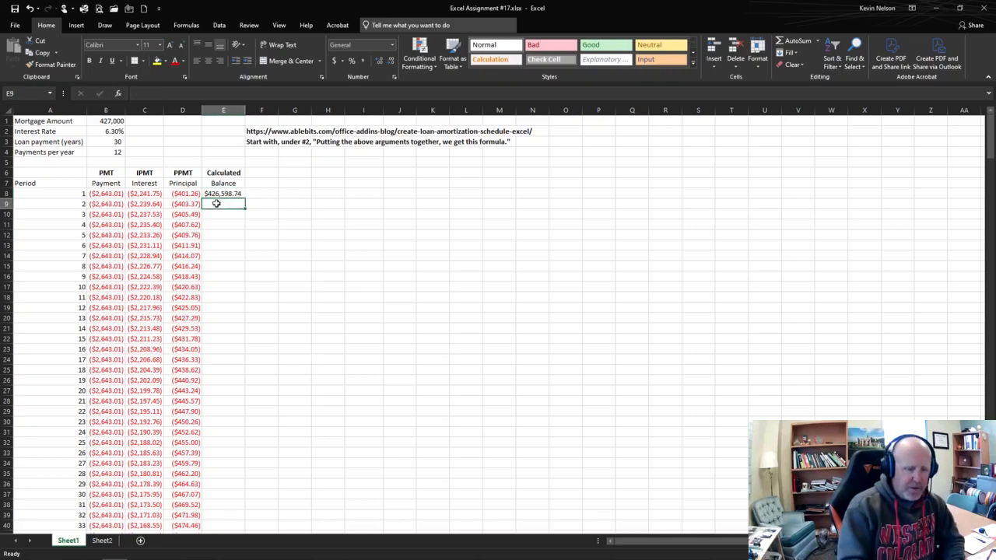
{"action": "type", "text": "="}
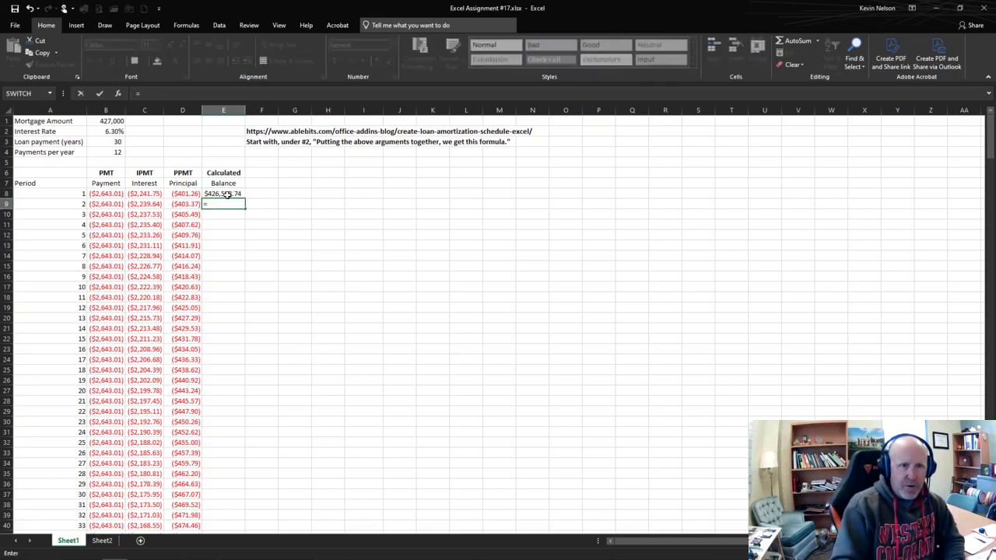
{"action": "left_click", "coordinate": [227, 195]}
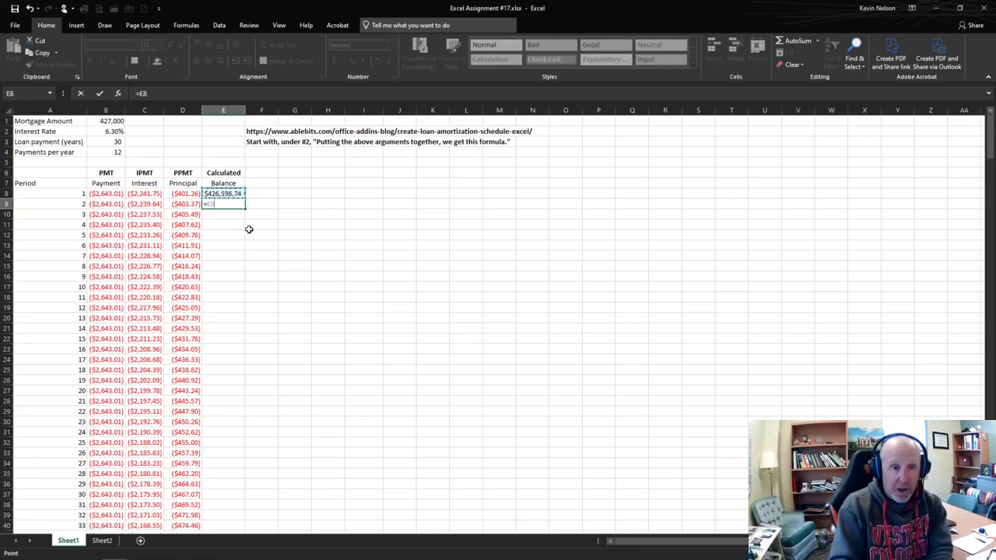
{"action": "type", "text": "+"}
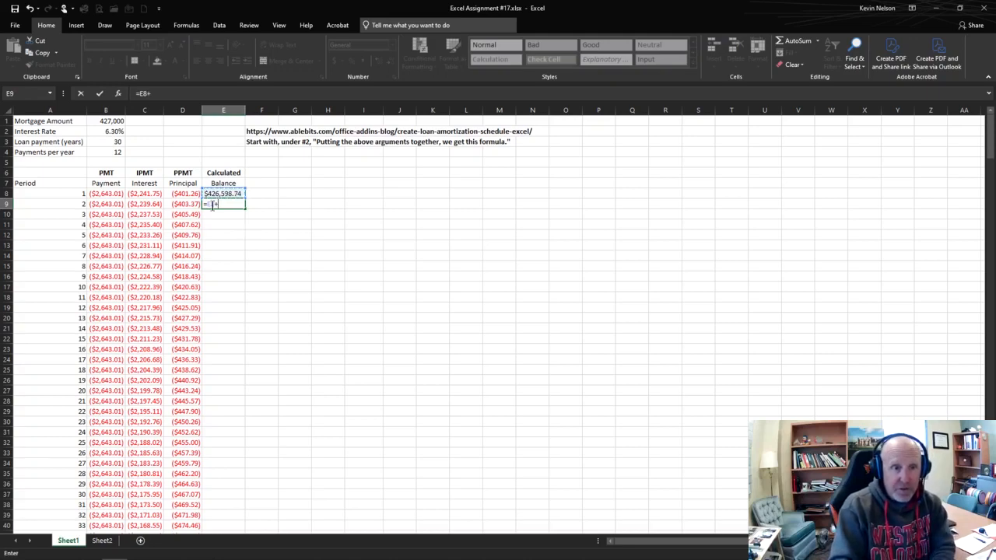
{"action": "left_click", "coordinate": [187, 204]}
{"action": "key", "text": "Return"}
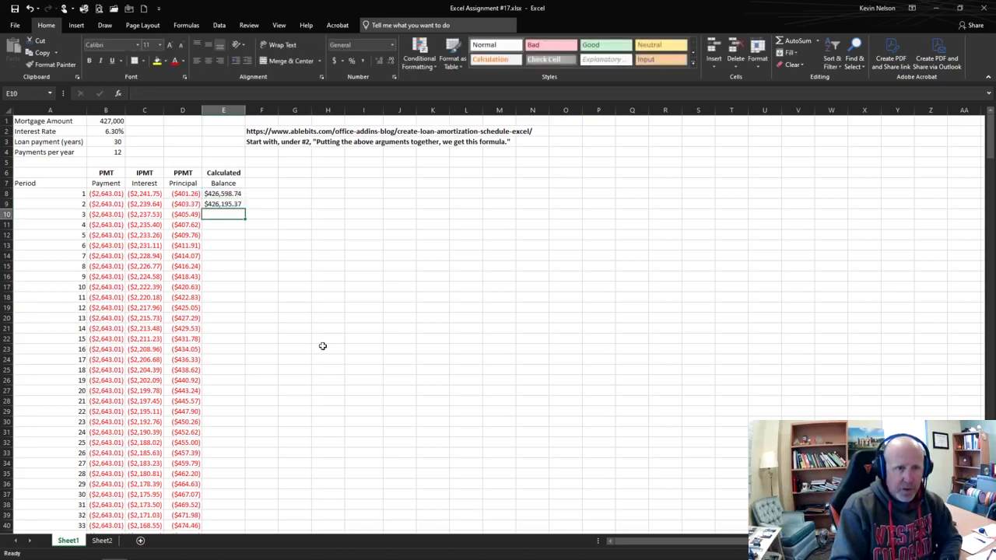
Step: Fill the balance formula from E9 down to period 360 in row 367 and inspect the final balance cell
{"action": "left_click", "coordinate": [223, 204]}
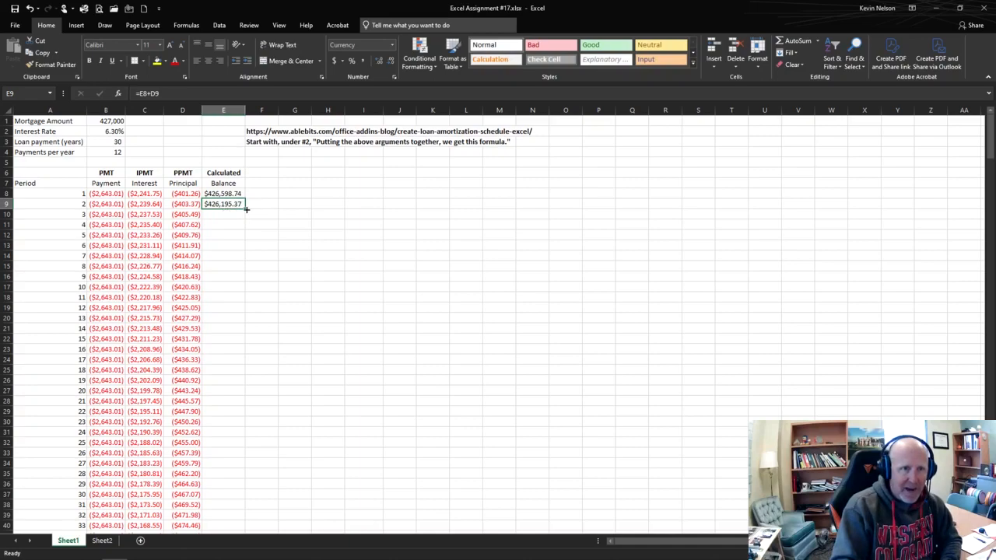
{"action": "left_click_drag", "start_coordinate": [245, 209], "coordinate": [245, 520]}
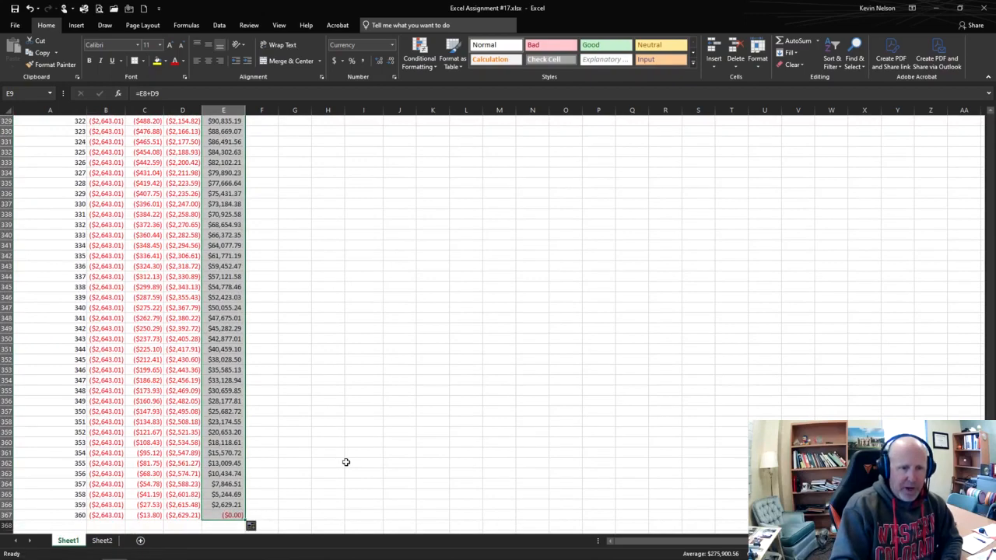
{"action": "scroll", "coordinate": [329, 452], "scroll_direction": "down", "scroll_amount": 2}
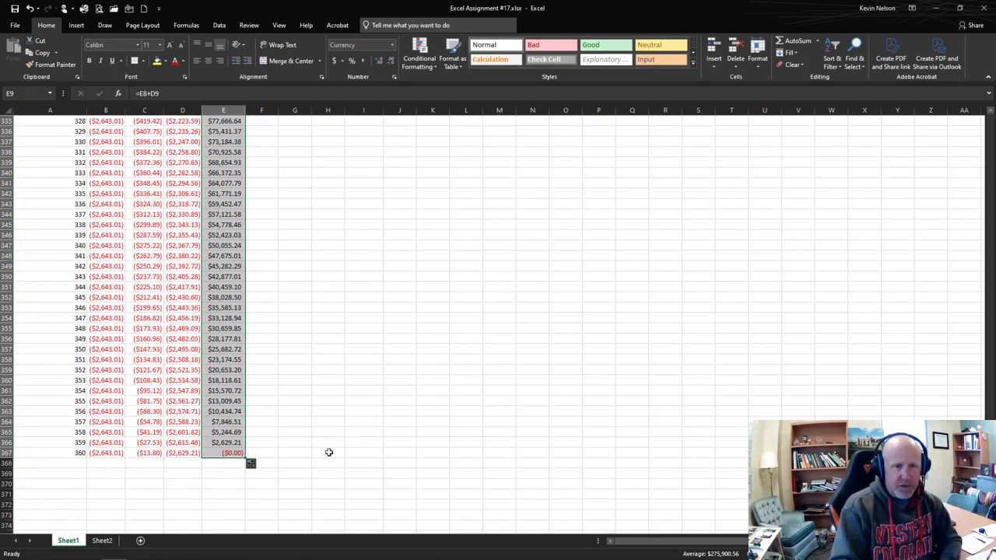
{"action": "left_click", "coordinate": [222, 453]}
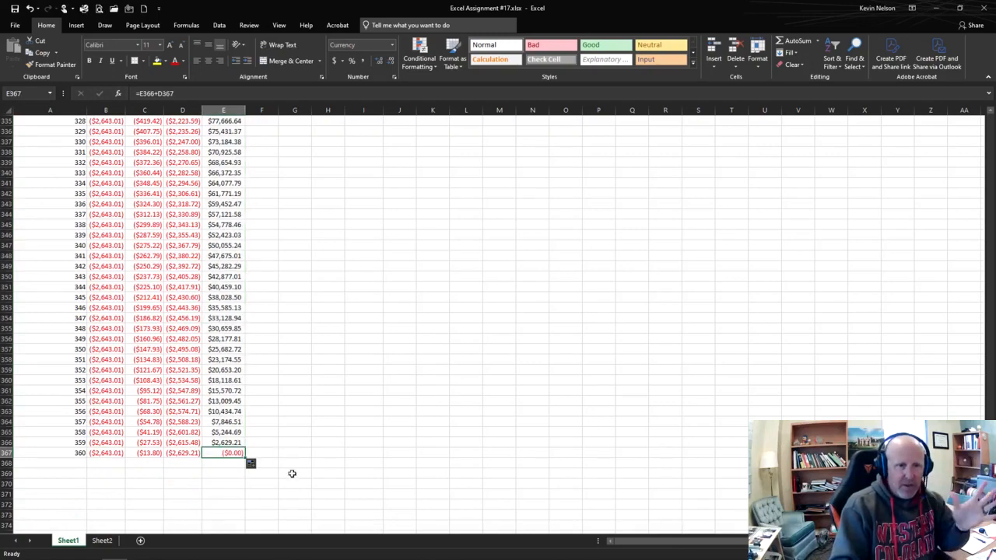
Step: Total the payment column in B368 with the formula =SUM(B8:B367)
{"action": "left_click", "coordinate": [106, 467]}
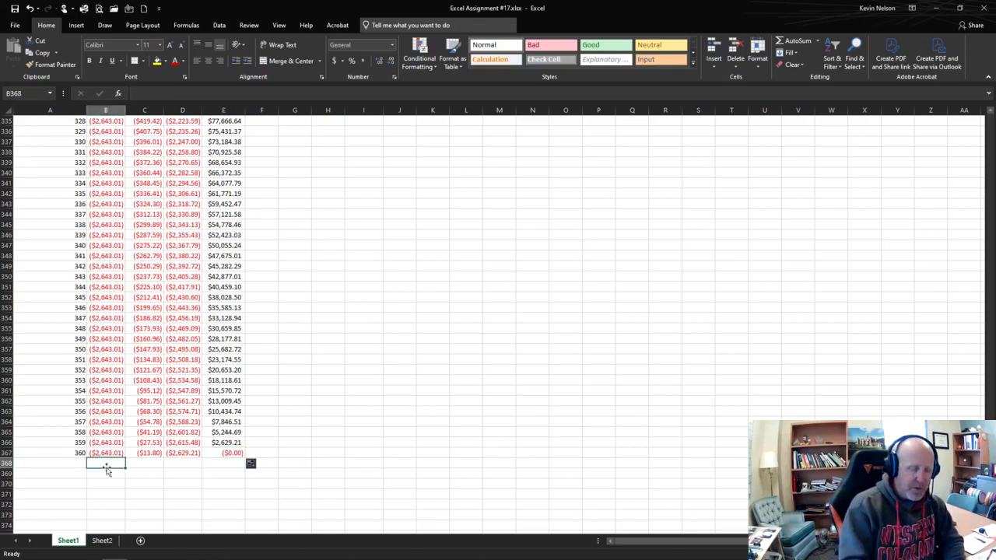
{"action": "type", "text": "=sum("}
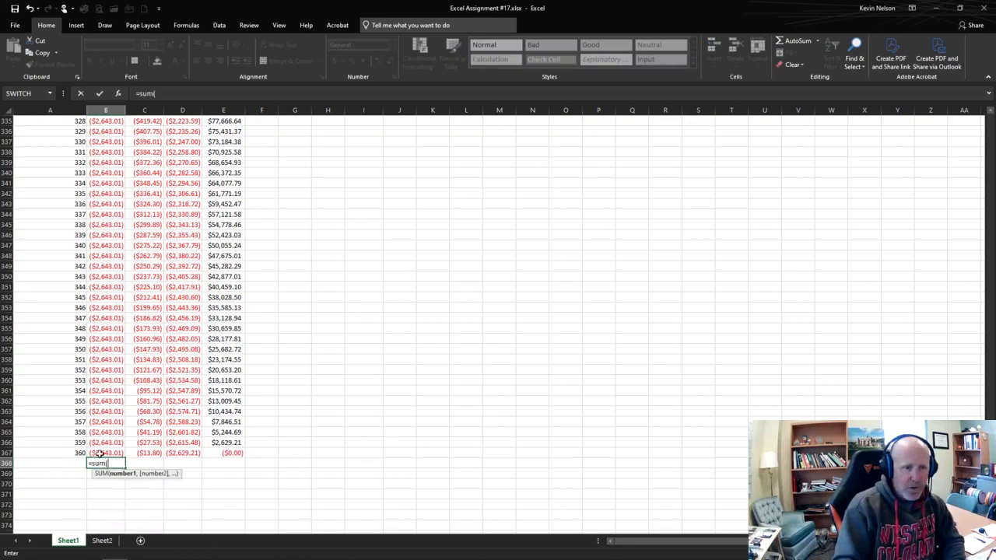
{"action": "left_click_drag", "start_coordinate": [99, 454], "coordinate": [106, 152]}
{"action": "scroll", "coordinate": [156, 217], "scroll_direction": "up", "scroll_amount": 2}
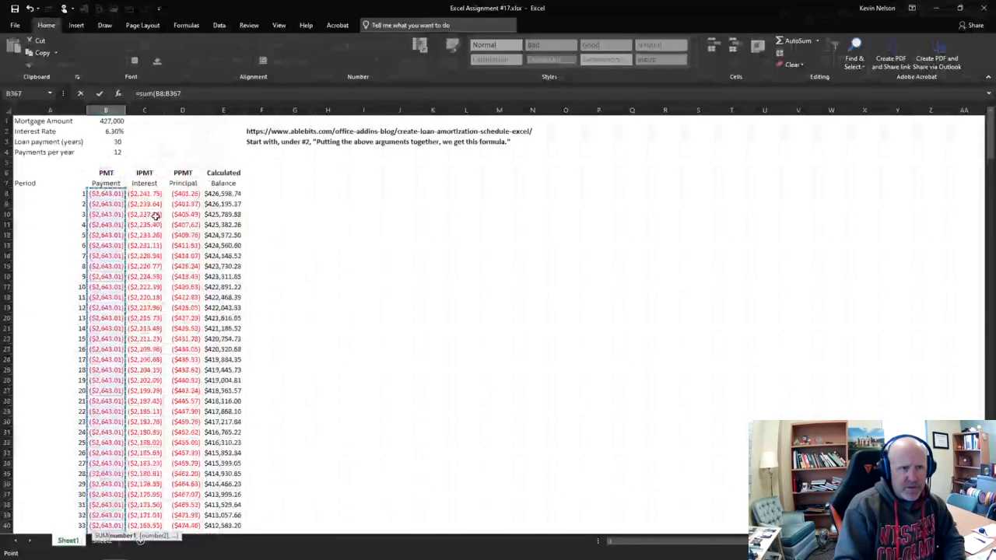
{"action": "key", "text": "Return"}
Step: Fill the total formula from B368 across to D368 and widen columns C and D to fit the interest and principal totals
{"action": "scroll", "coordinate": [168, 266], "scroll_direction": "down", "scroll_amount": 2}
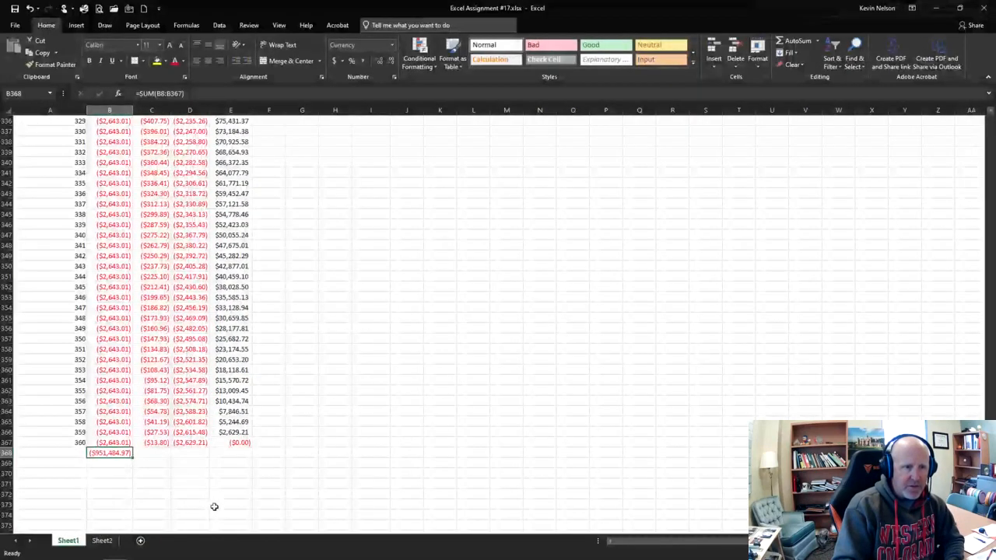
{"action": "left_click", "coordinate": [157, 452]}
{"action": "left_click", "coordinate": [125, 453]}
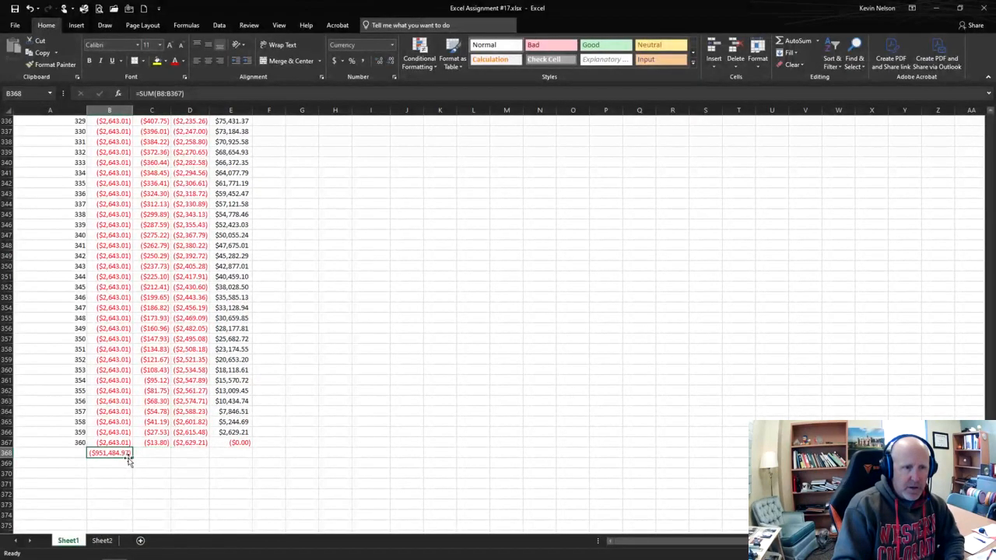
{"action": "left_click_drag", "start_coordinate": [132, 457], "coordinate": [194, 456]}
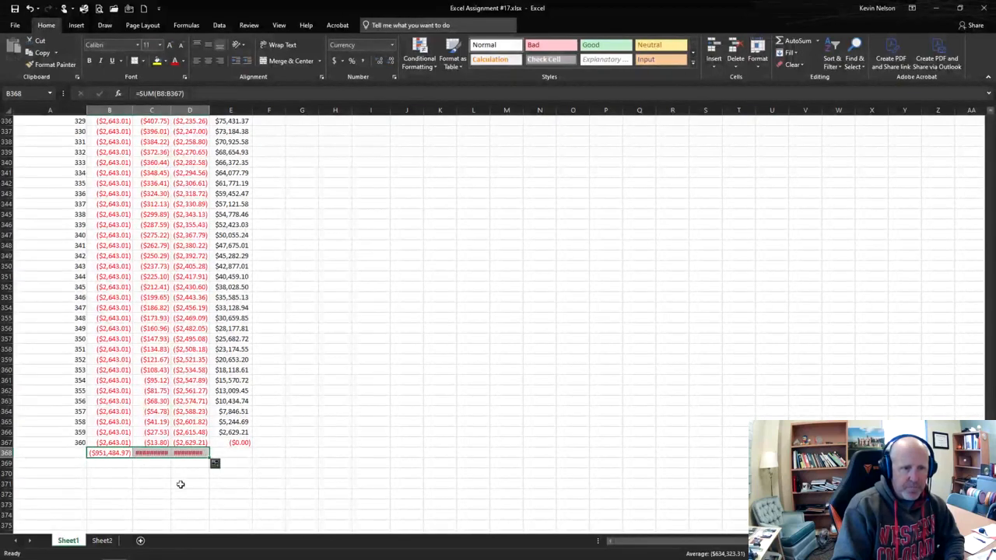
{"action": "left_click_drag", "start_coordinate": [170, 110], "coordinate": [175, 110]}
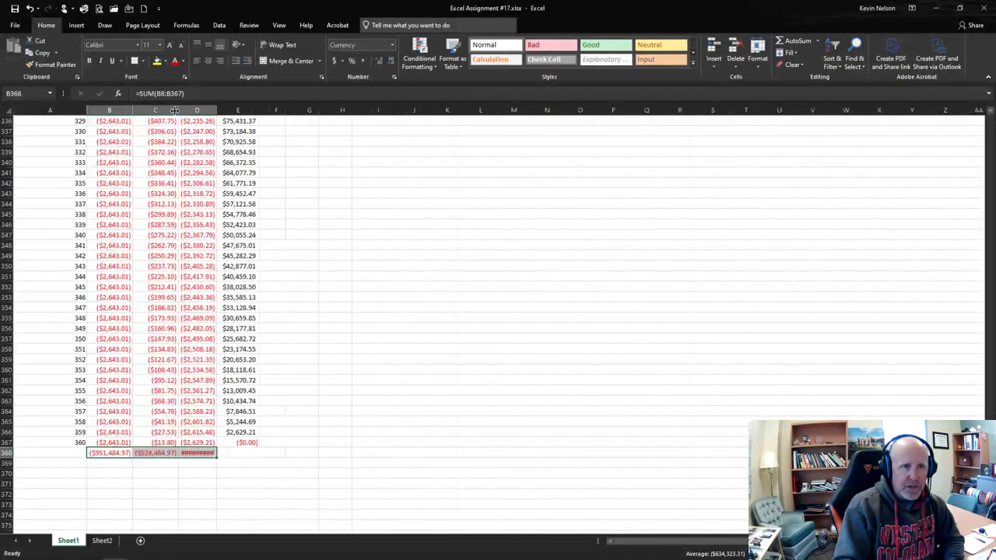
{"action": "double_click", "coordinate": [217, 110]}
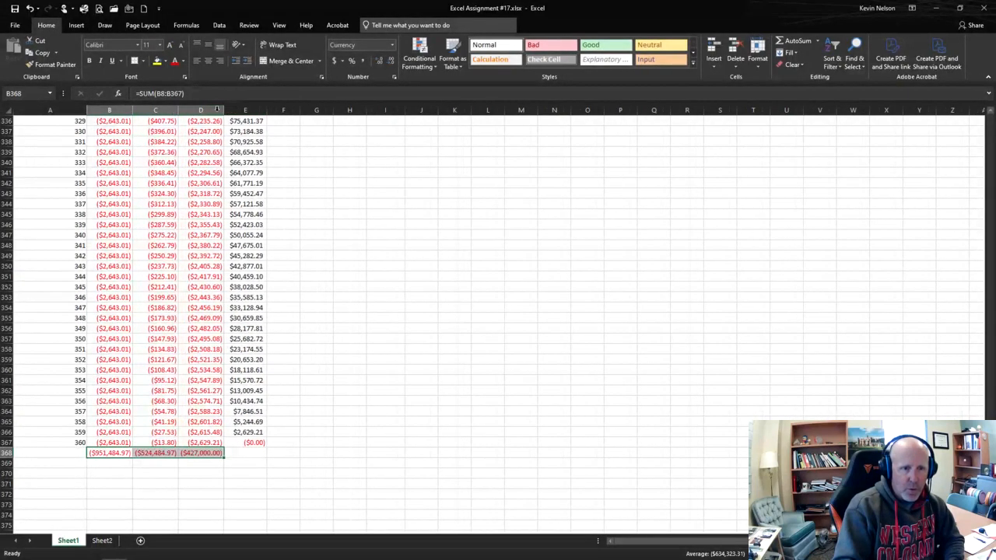
Step: Examine the payment, interest and principal totals in row 368
{"action": "left_click", "coordinate": [154, 453]}
{"action": "left_click", "coordinate": [206, 453]}
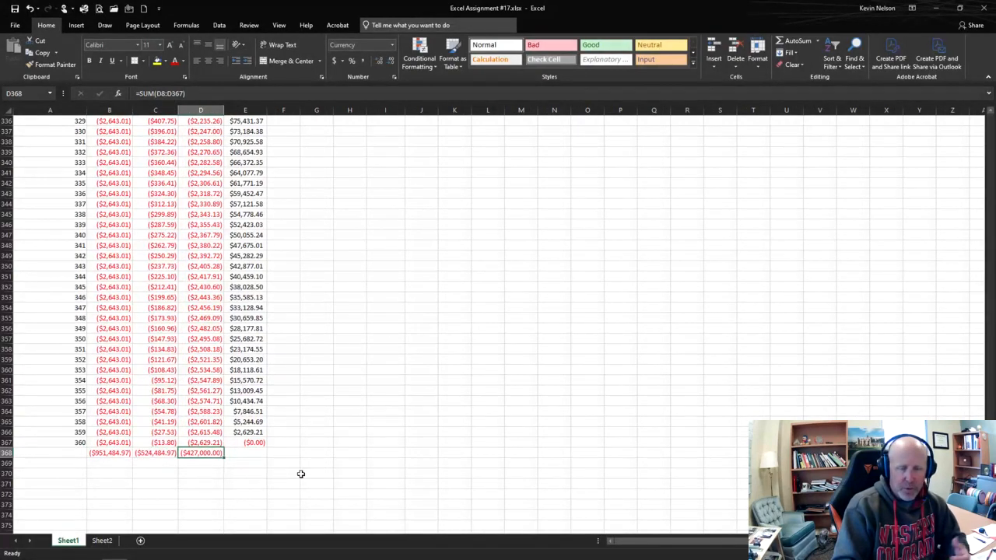
{"action": "left_click", "coordinate": [155, 453]}
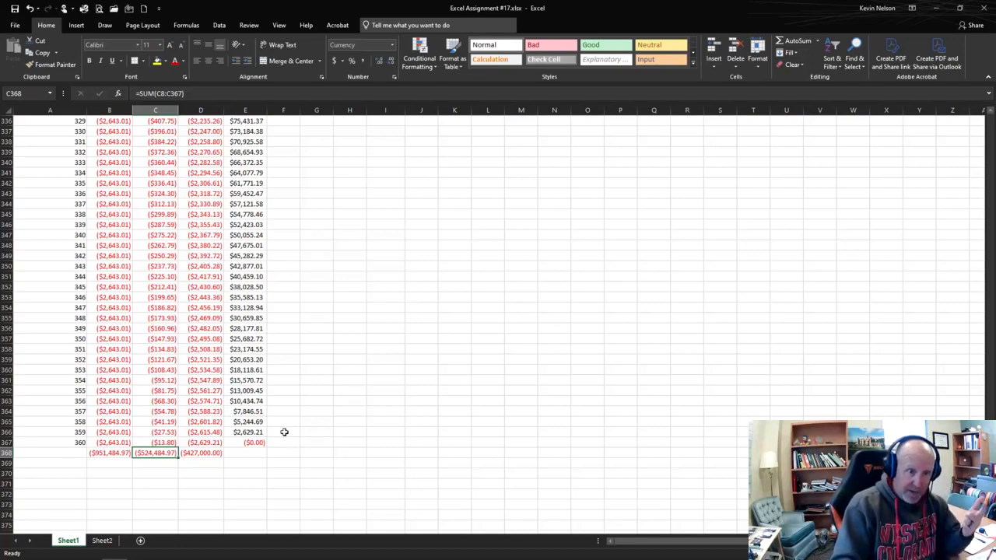
{"action": "left_click", "coordinate": [202, 454]}
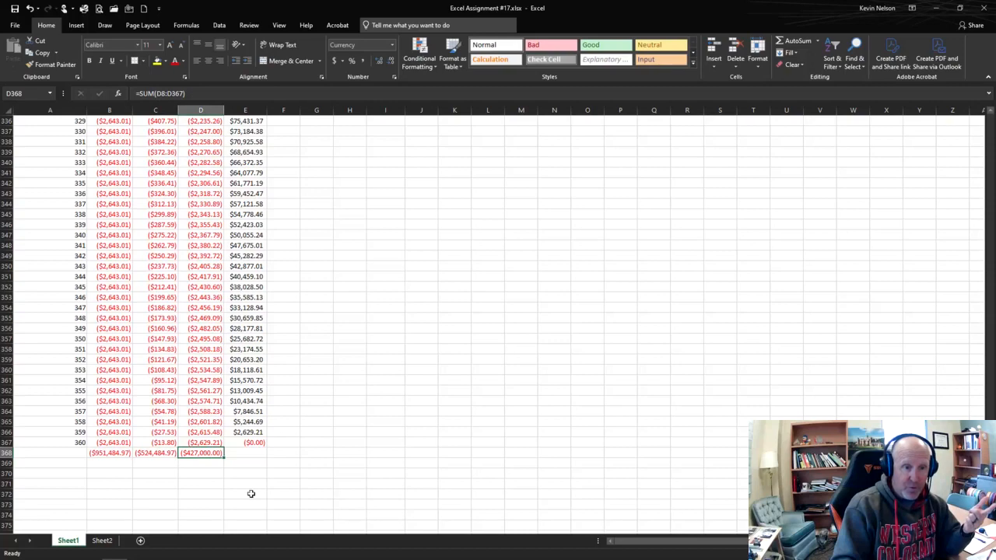
{"action": "left_click", "coordinate": [83, 453]}
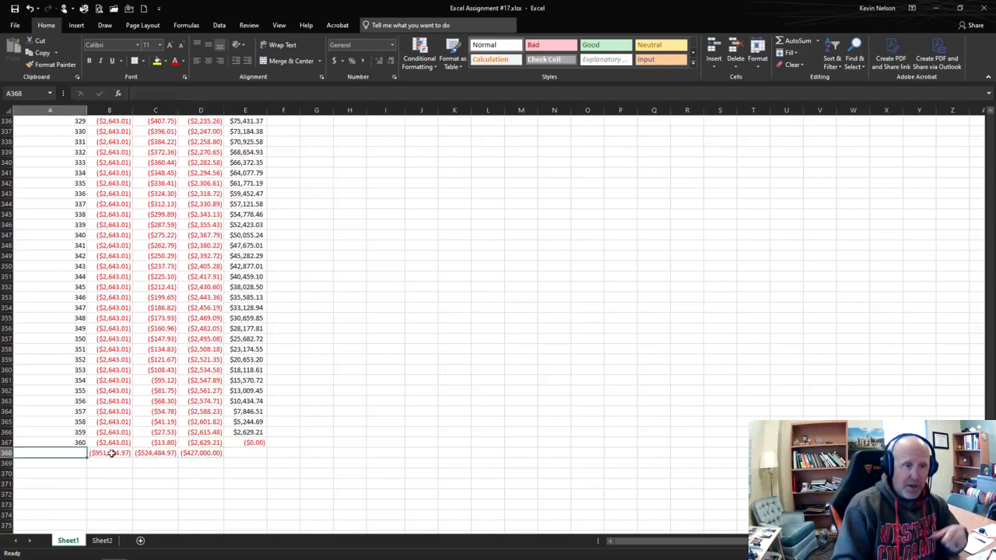
{"action": "left_click", "coordinate": [111, 454]}
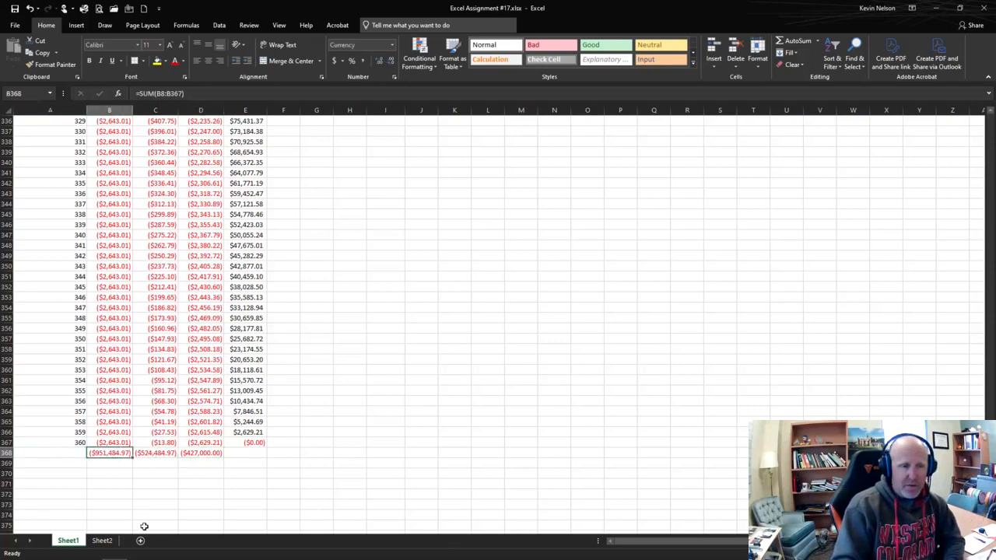
{"action": "left_click", "coordinate": [156, 455]}
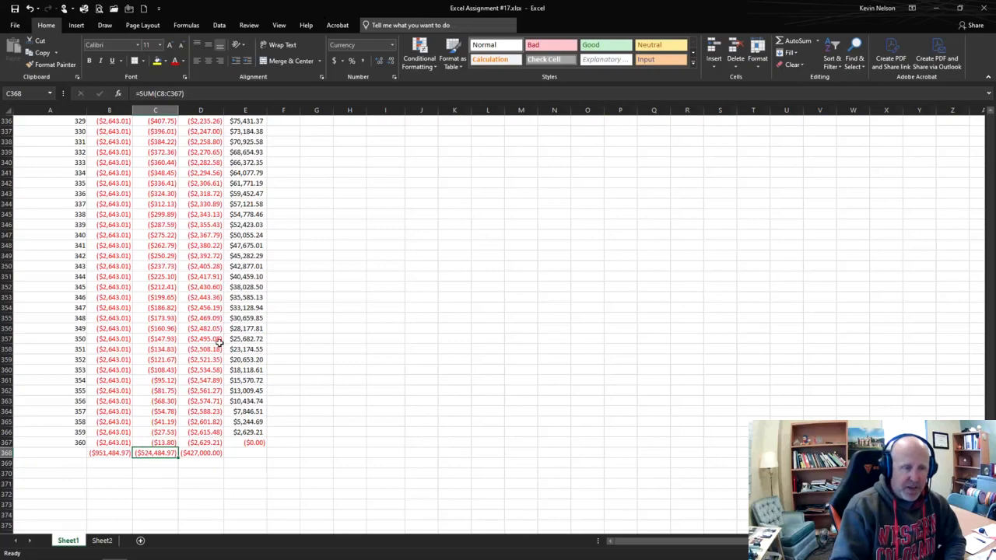
Step: Review the schedule back up to its first period and highlight the loan inputs in A1:B4
{"action": "scroll", "coordinate": [220, 343], "scroll_direction": "up", "scroll_amount": 20}
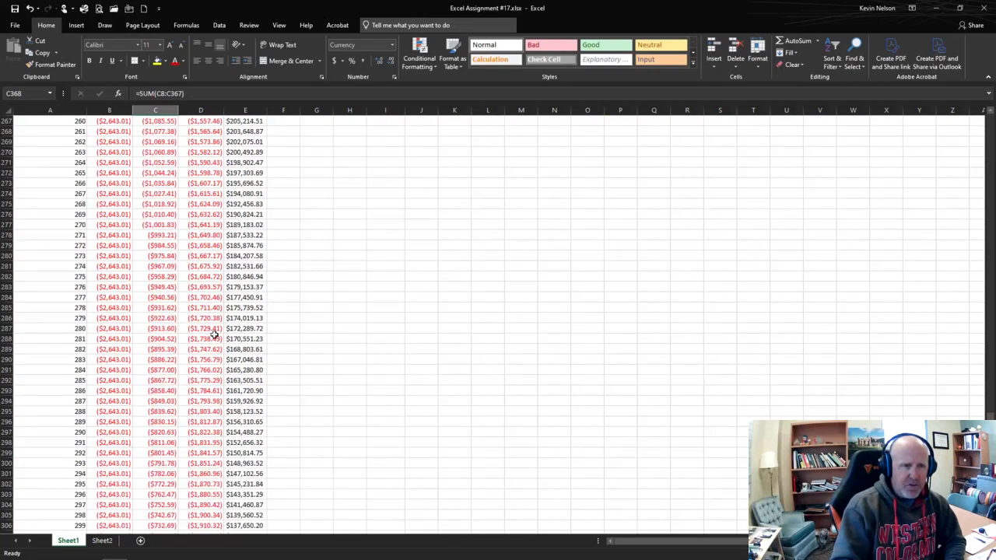
{"action": "scroll", "coordinate": [215, 333], "scroll_direction": "up", "scroll_amount": 20}
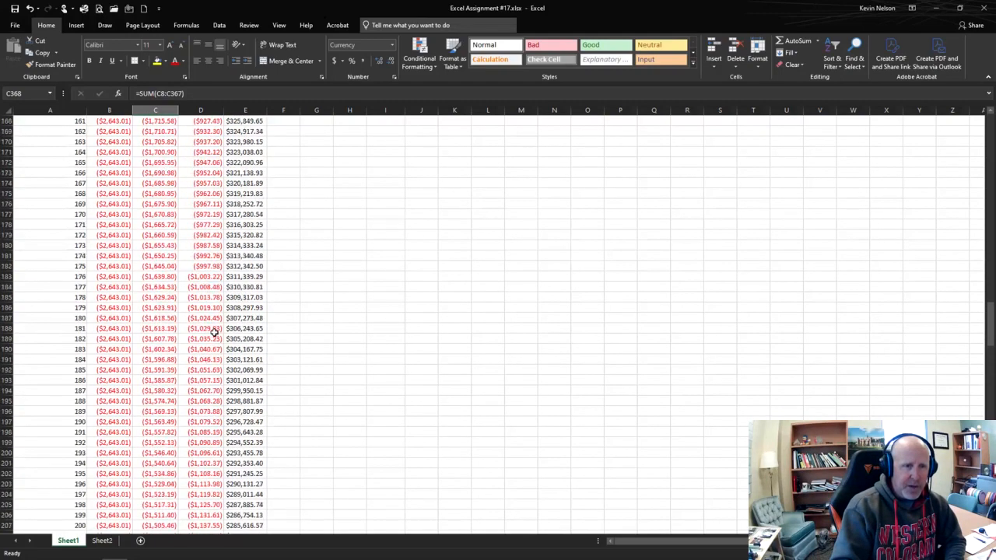
{"action": "scroll", "coordinate": [215, 333], "scroll_direction": "up", "scroll_amount": 20}
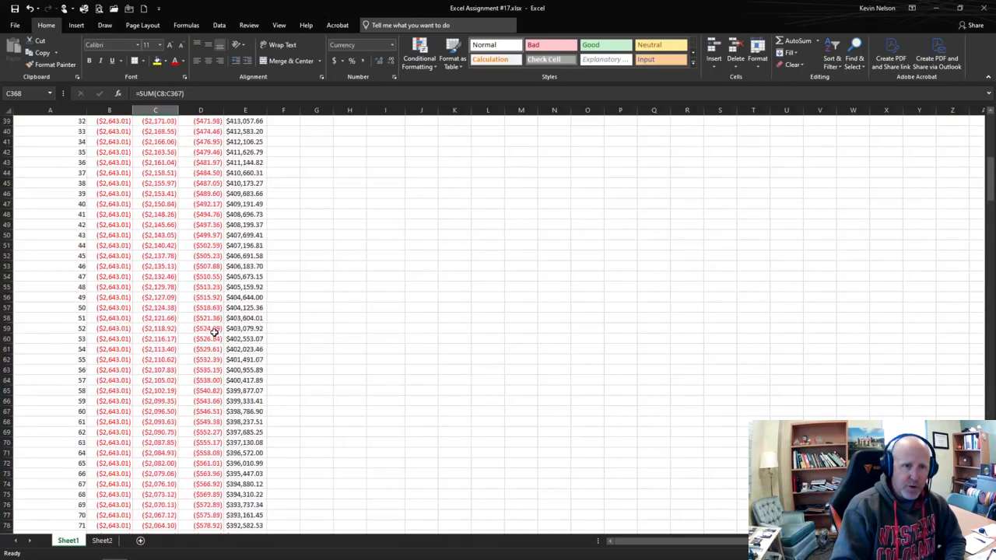
{"action": "scroll", "coordinate": [215, 333], "scroll_direction": "up", "scroll_amount": 13}
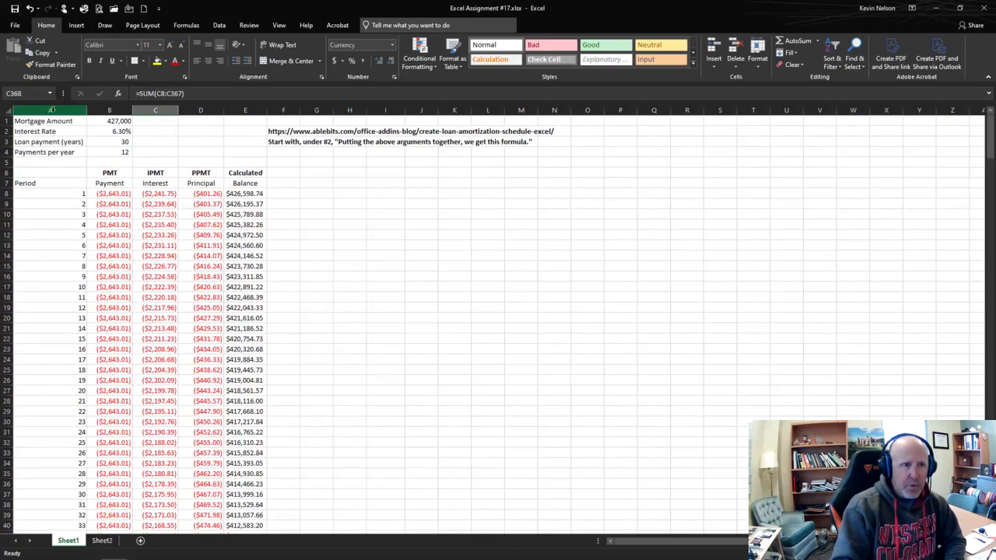
{"action": "left_click_drag", "start_coordinate": [27, 120], "coordinate": [119, 152]}
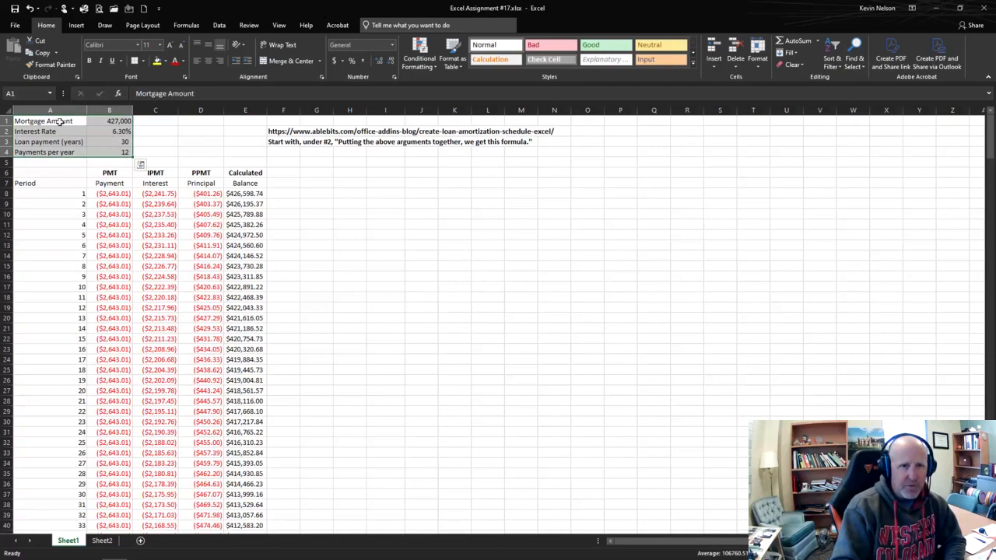
{"action": "key", "text": "shift+Up"}
{"action": "left_click_drag", "start_coordinate": [103, 140], "coordinate": [105, 149]}
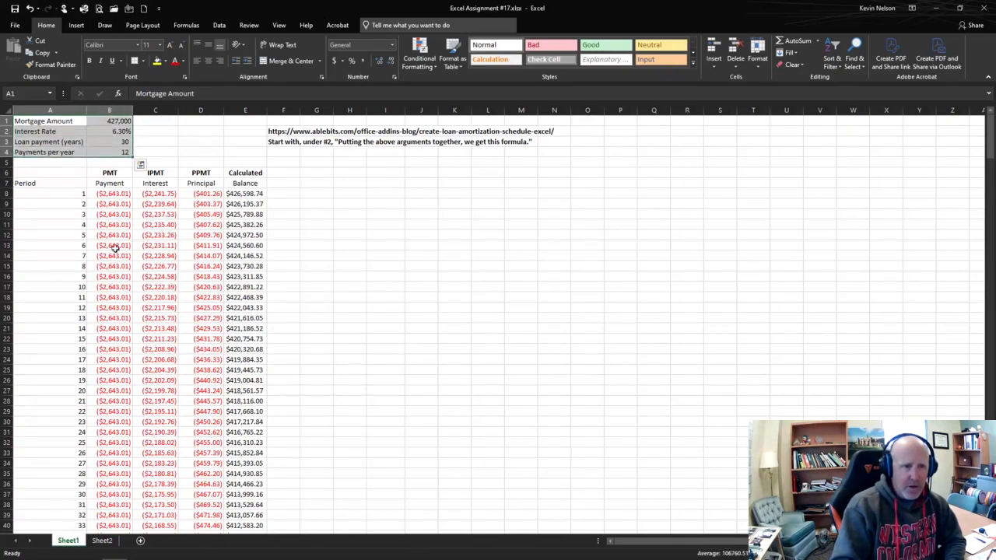
Step: Read the vehicle loan task on Sheet2 and compare it with the loan inputs and schedule layout on Sheet1
{"action": "left_click", "coordinate": [102, 540]}
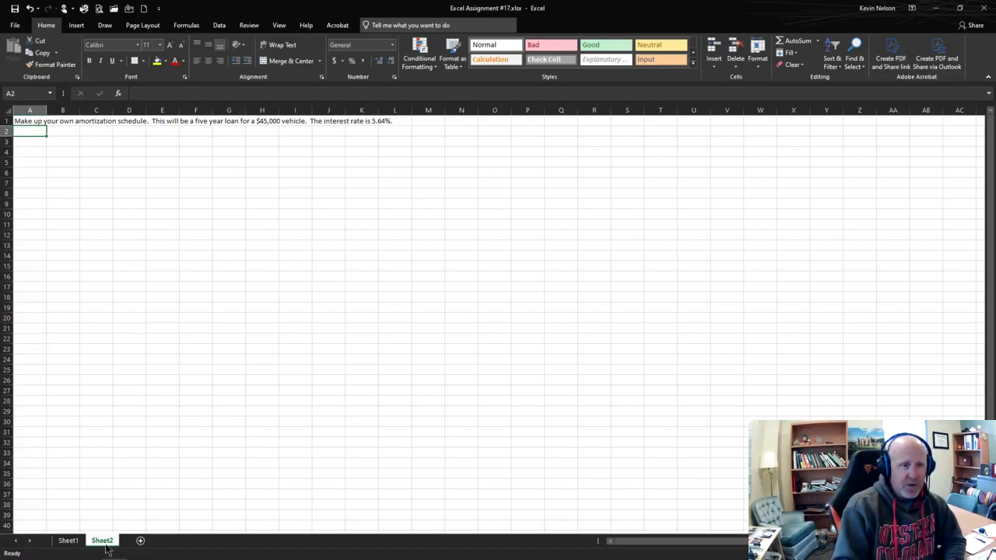
{"action": "left_click", "coordinate": [68, 540]}
{"action": "left_click", "coordinate": [180, 235]}
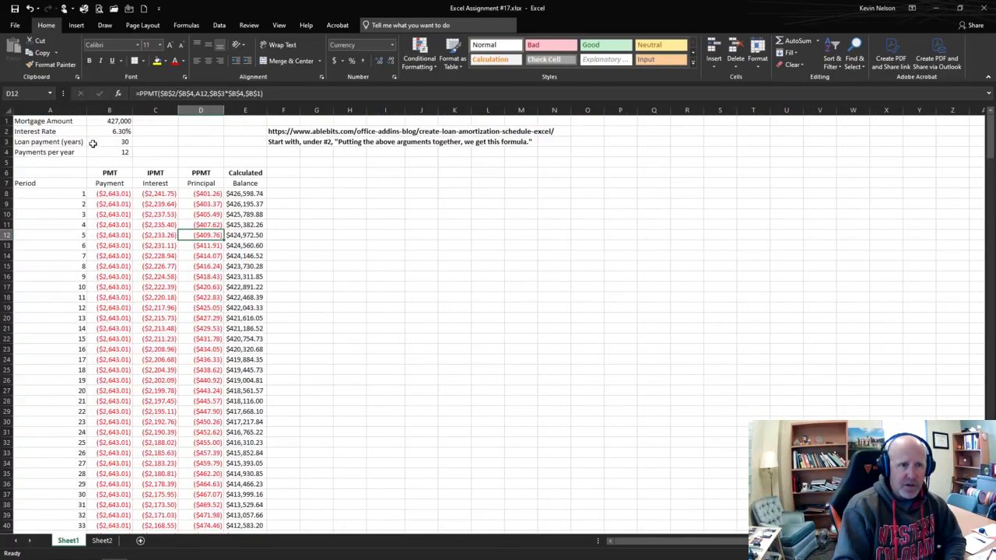
{"action": "left_click_drag", "start_coordinate": [54, 123], "coordinate": [111, 150]}
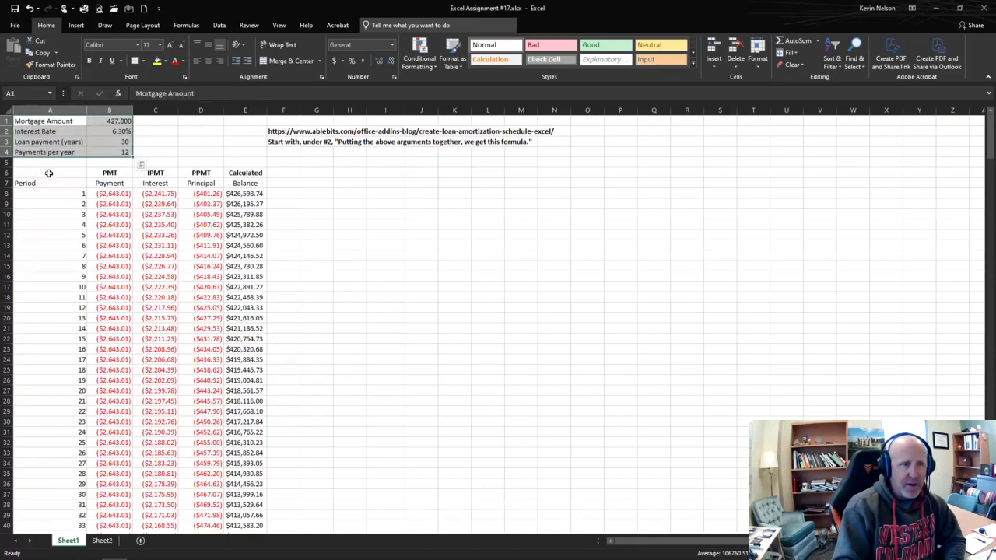
{"action": "left_click_drag", "start_coordinate": [48, 173], "coordinate": [257, 328]}
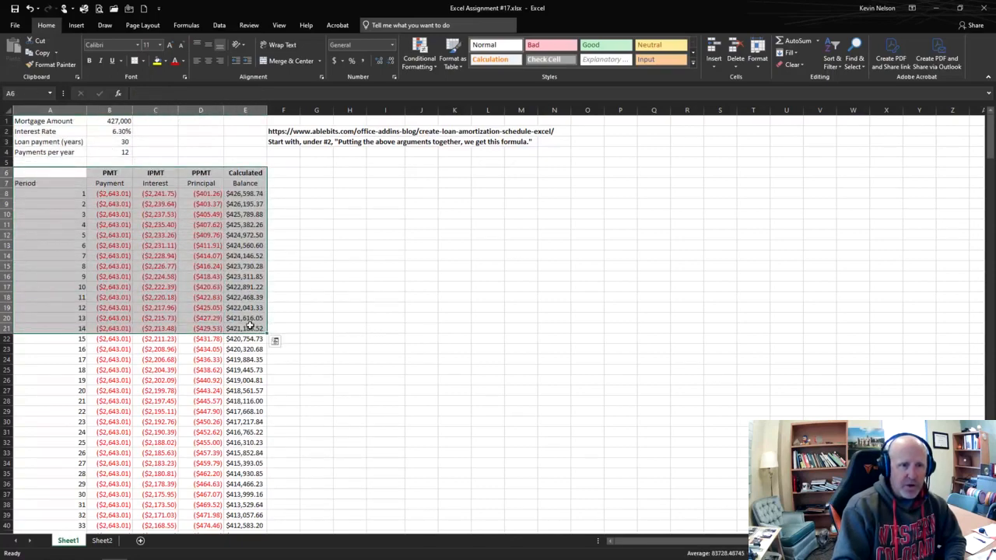
{"action": "left_click", "coordinate": [295, 237]}
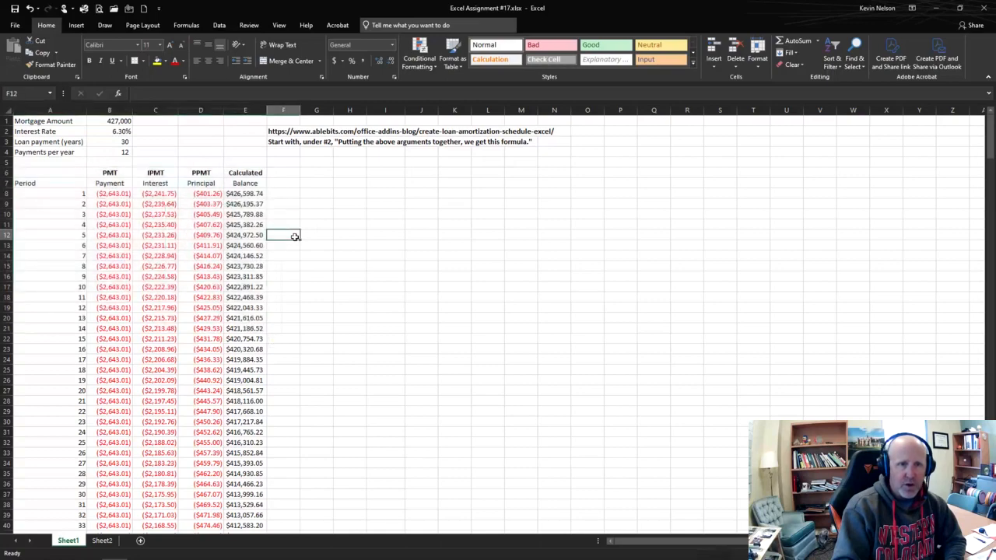
{"action": "left_click", "coordinate": [284, 133]}
{"action": "left_click", "coordinate": [296, 215]}
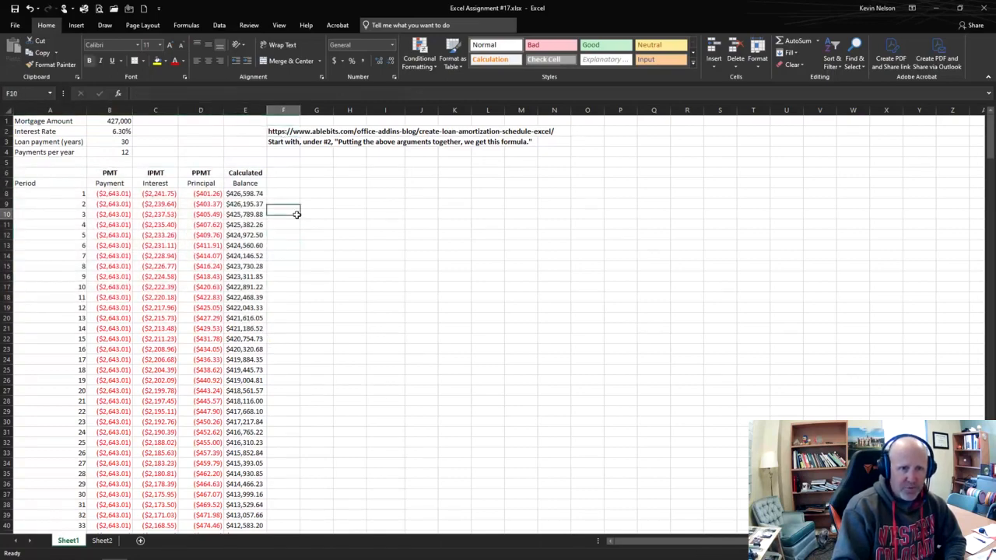